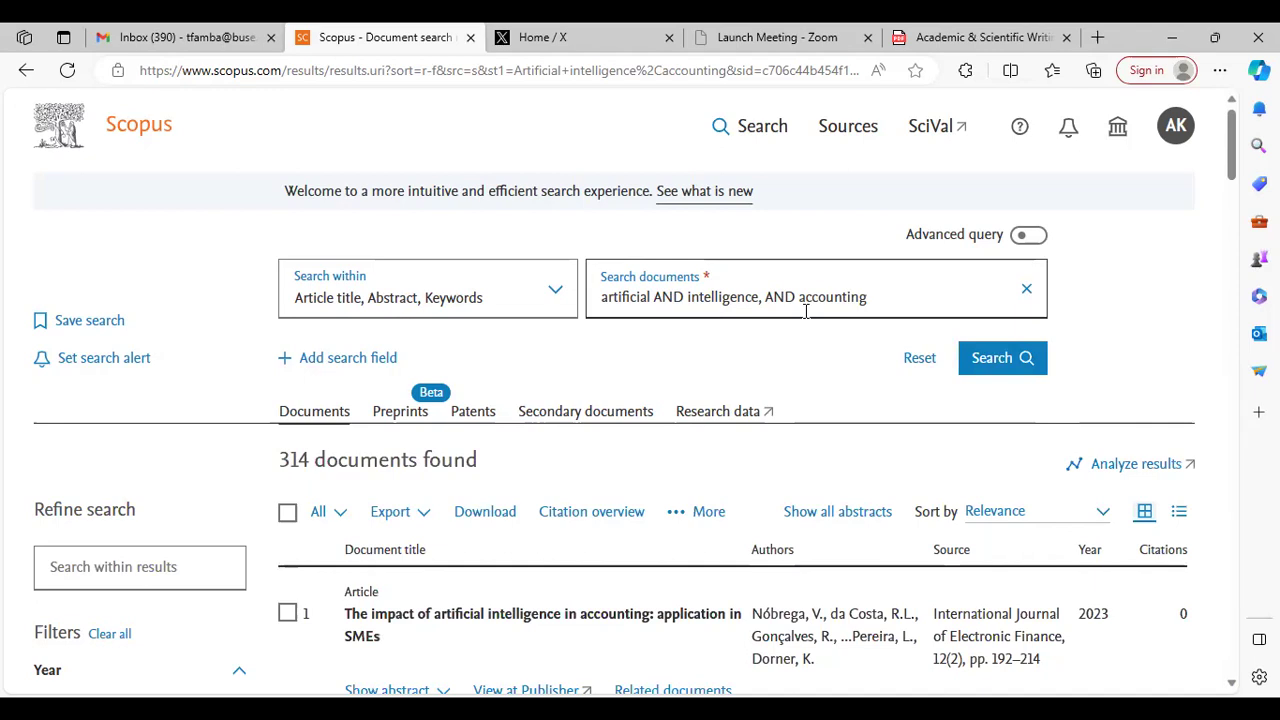
- Limit the results additionally to the subject areas Economics, Econometrics and Finance, Computer Science, Decision Sciences, and Social Sciences
{"action": "left_click_drag", "start_coordinate": [1237, 146], "coordinate": [1247, 180]}
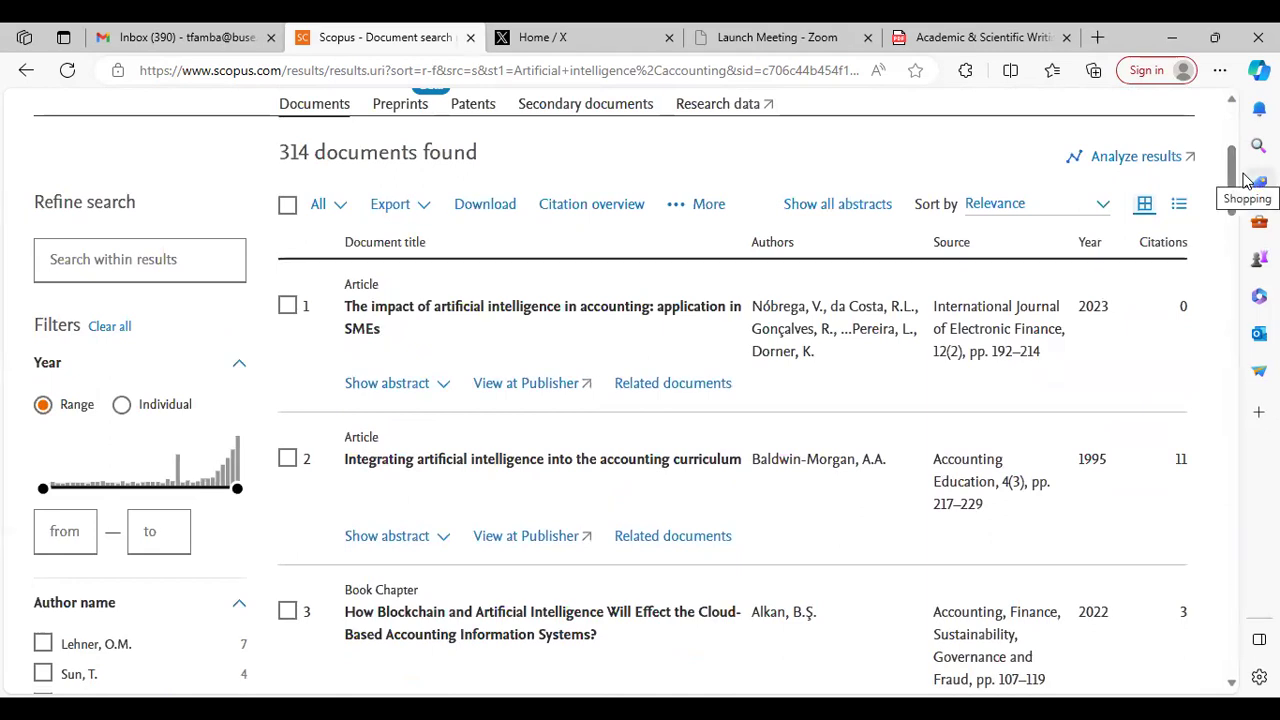
{"action": "scroll", "coordinate": [1240, 200], "scroll_direction": "down", "scroll_amount": 5}
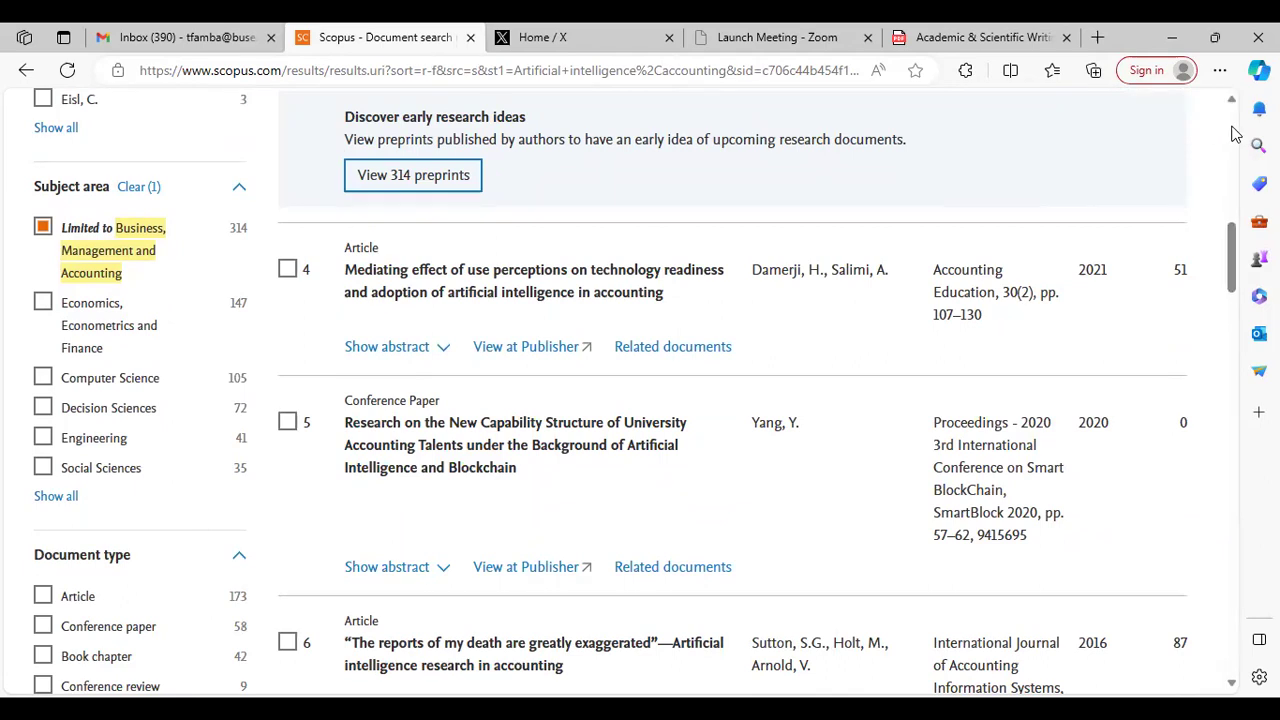
{"action": "scroll", "coordinate": [1236, 130], "scroll_direction": "up", "scroll_amount": 5}
{"action": "scroll", "coordinate": [1236, 130], "scroll_direction": "up", "scroll_amount": 4}
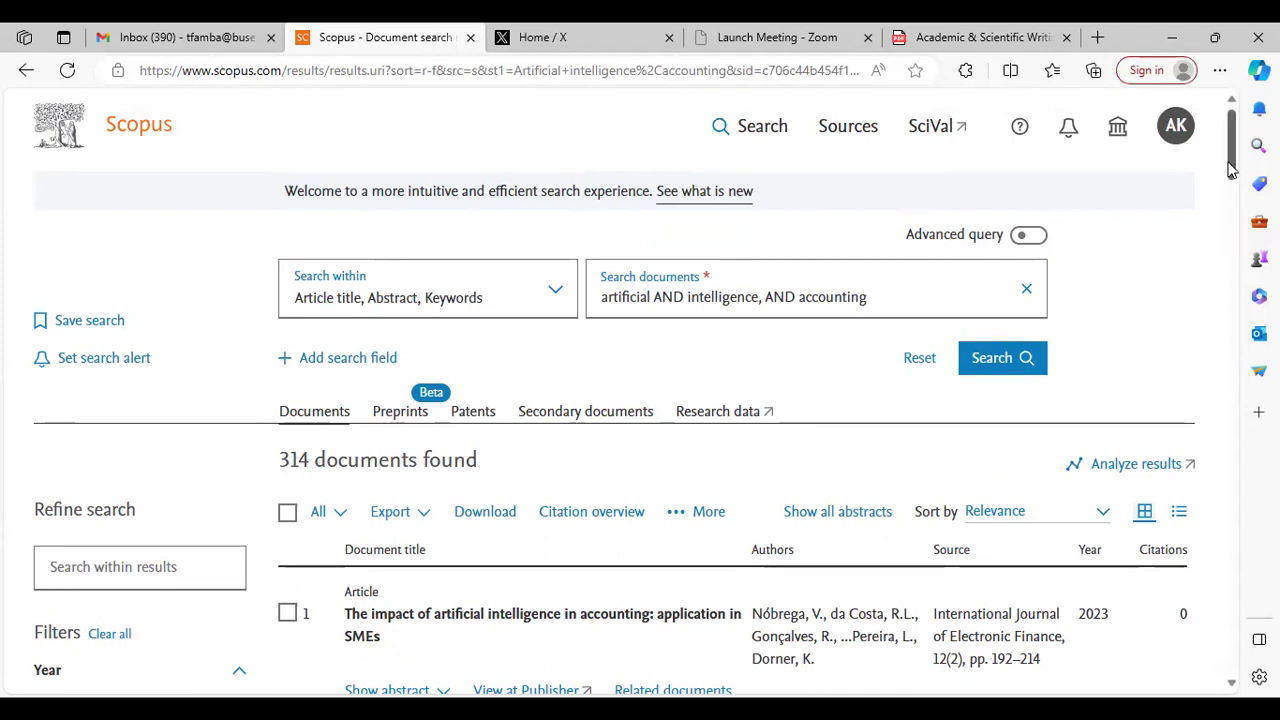
{"action": "left_click_drag", "start_coordinate": [1232, 170], "coordinate": [1232, 293]}
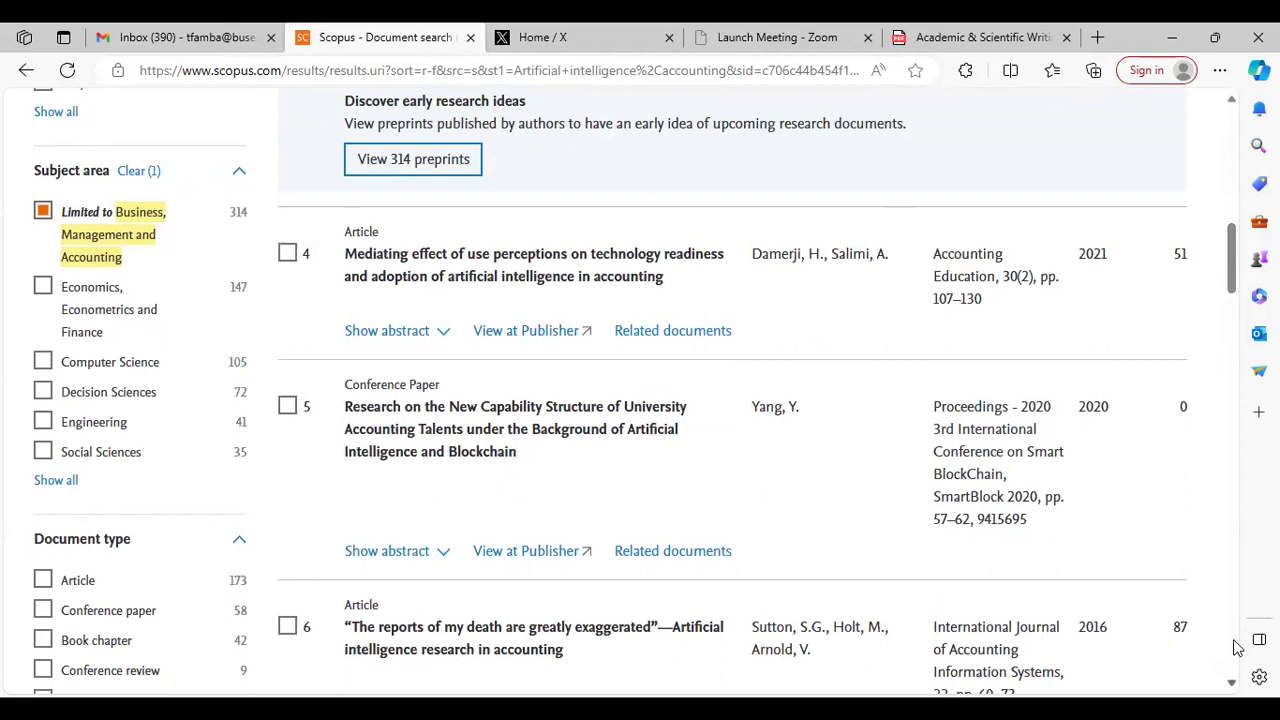
{"action": "scroll", "coordinate": [865, 550], "scroll_direction": "down", "scroll_amount": 1}
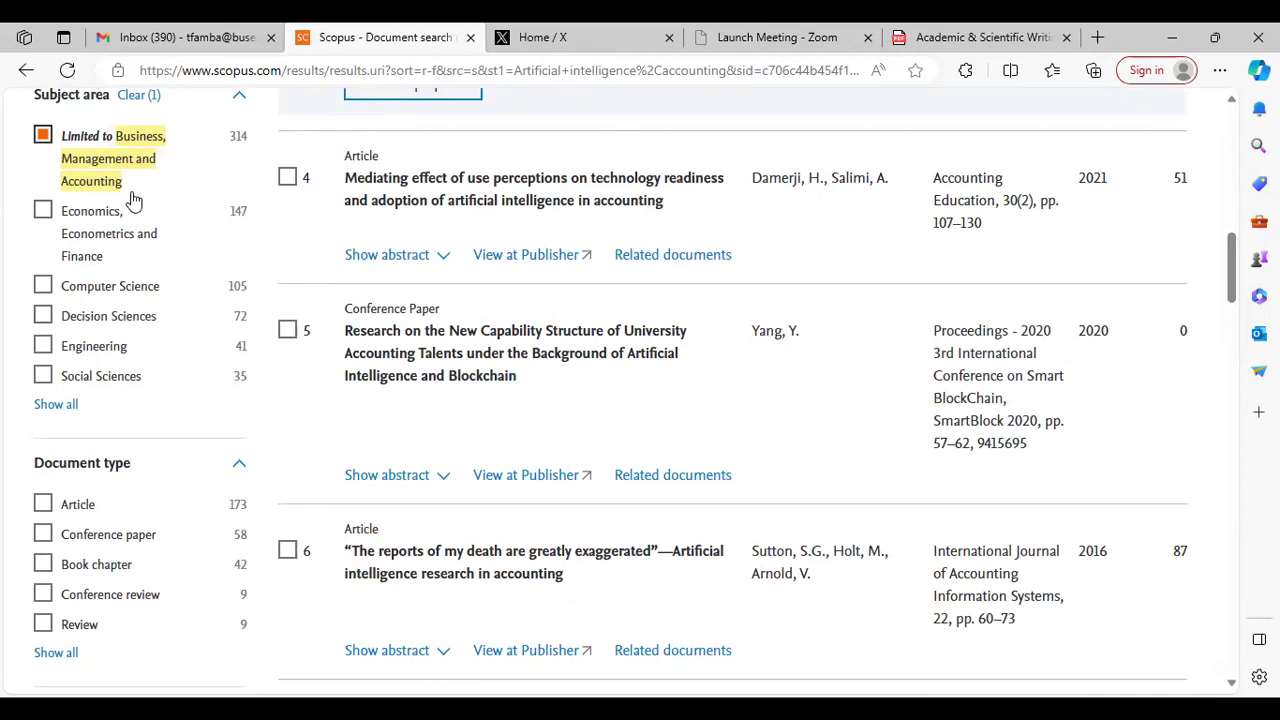
{"action": "left_click", "coordinate": [43, 210]}
{"action": "left_click", "coordinate": [42, 288]}
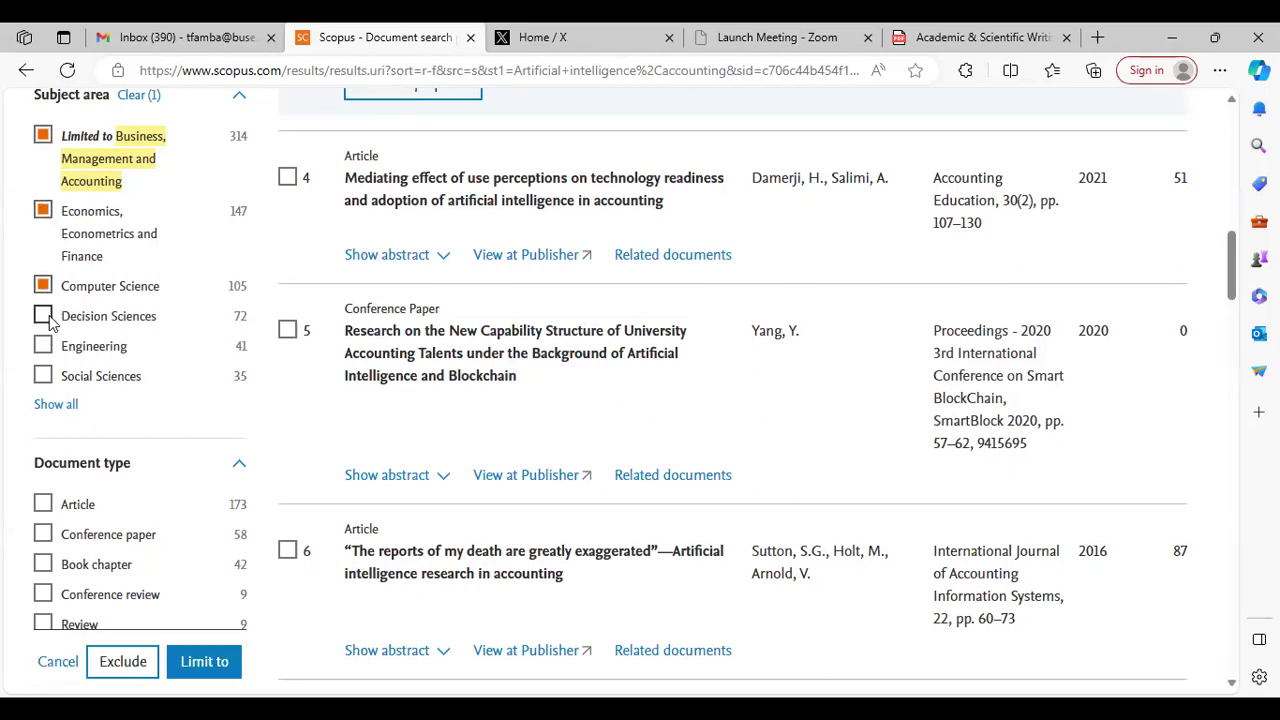
{"action": "left_click", "coordinate": [43, 316]}
{"action": "left_click", "coordinate": [43, 376]}
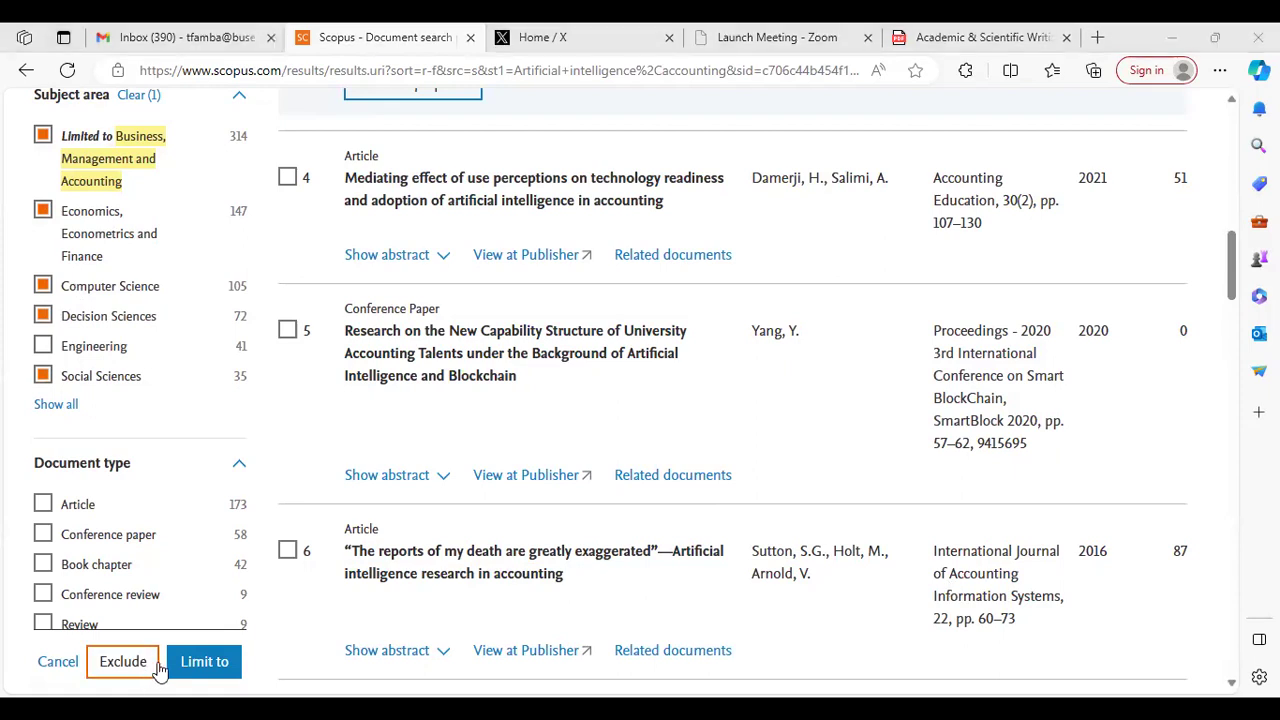
{"action": "left_click", "coordinate": [204, 662]}
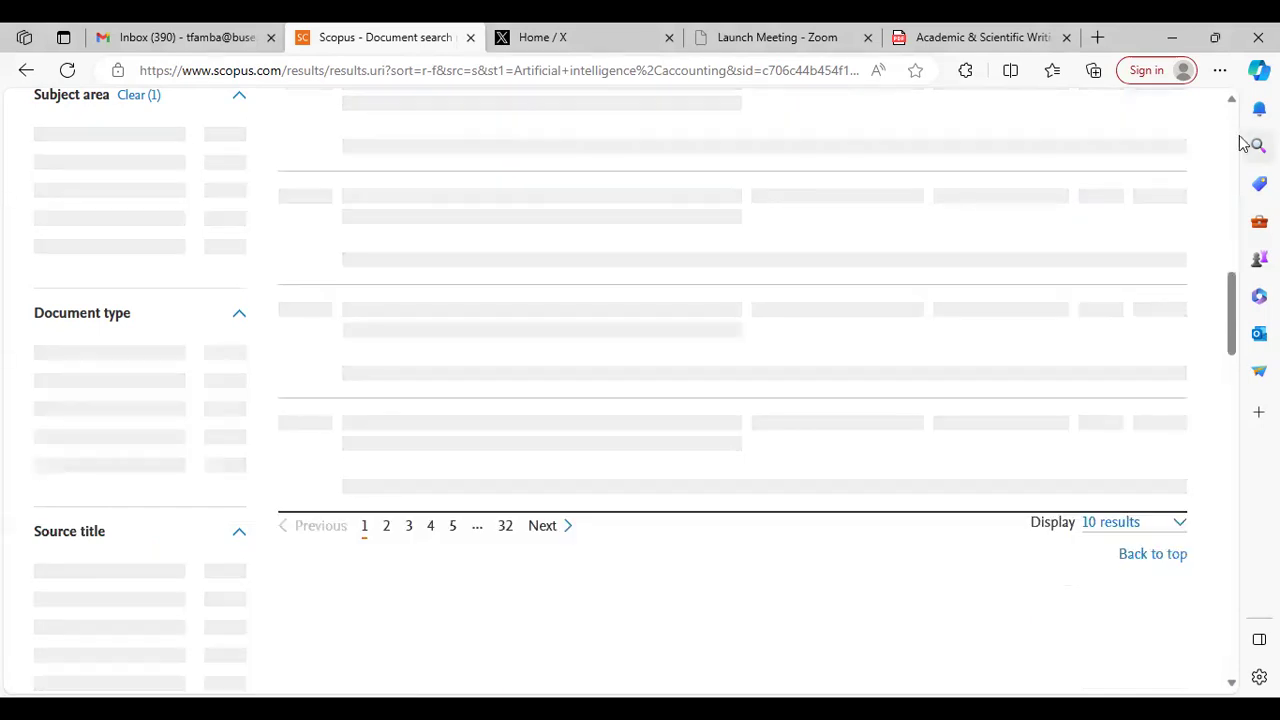
- Exclude the conference paper document type from the search results
{"action": "scroll", "coordinate": [1234, 135], "scroll_direction": "up", "scroll_amount": 5}
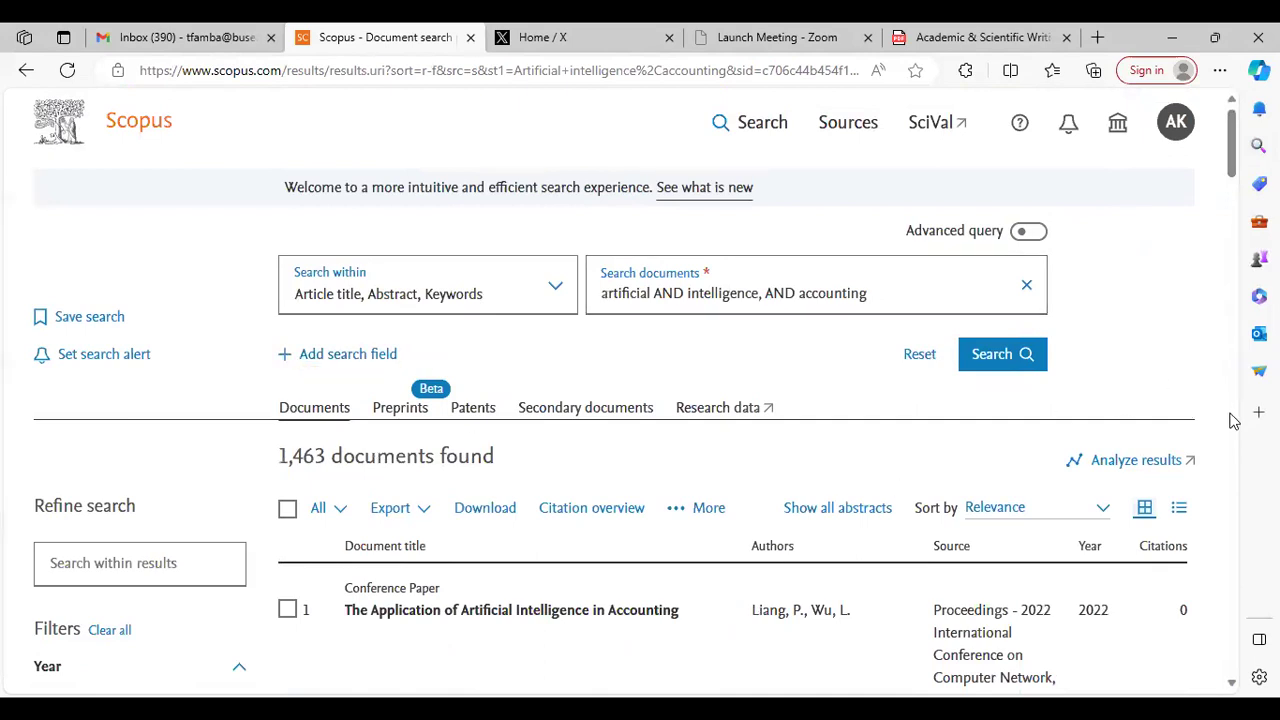
{"action": "scroll", "coordinate": [1236, 423], "scroll_direction": "down", "scroll_amount": 5}
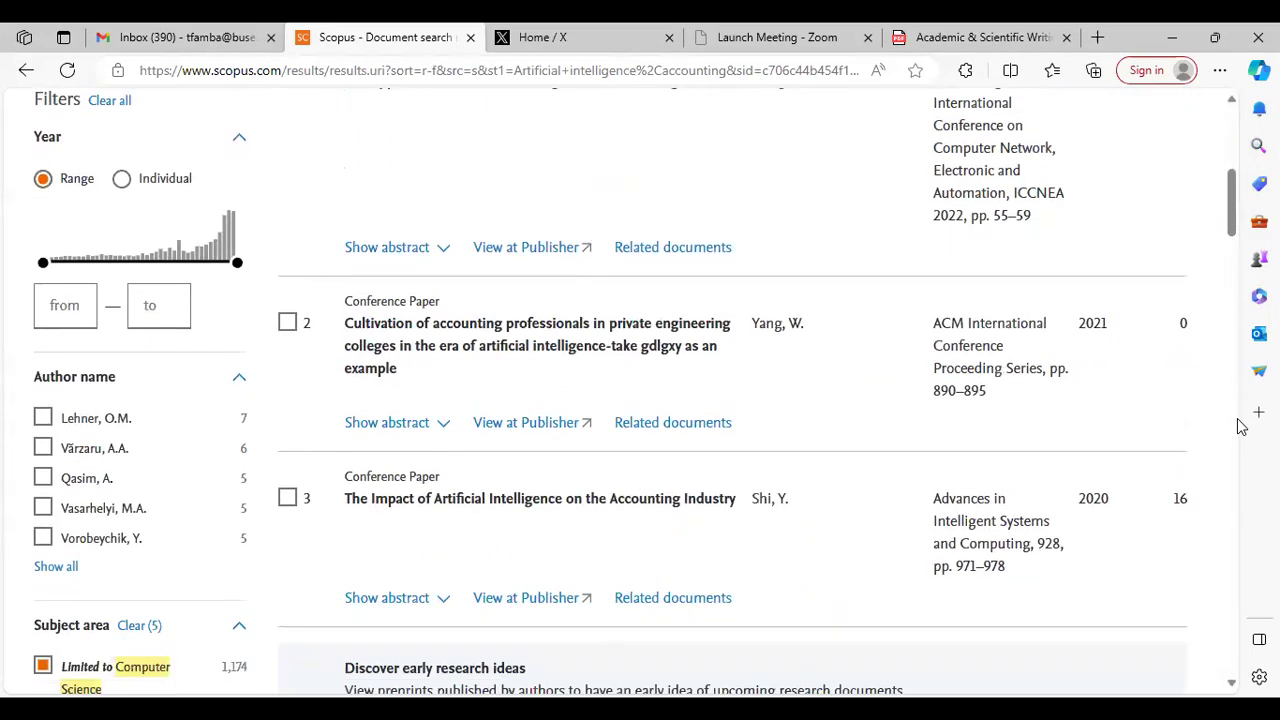
{"action": "scroll", "coordinate": [1241, 425], "scroll_direction": "down", "scroll_amount": 5}
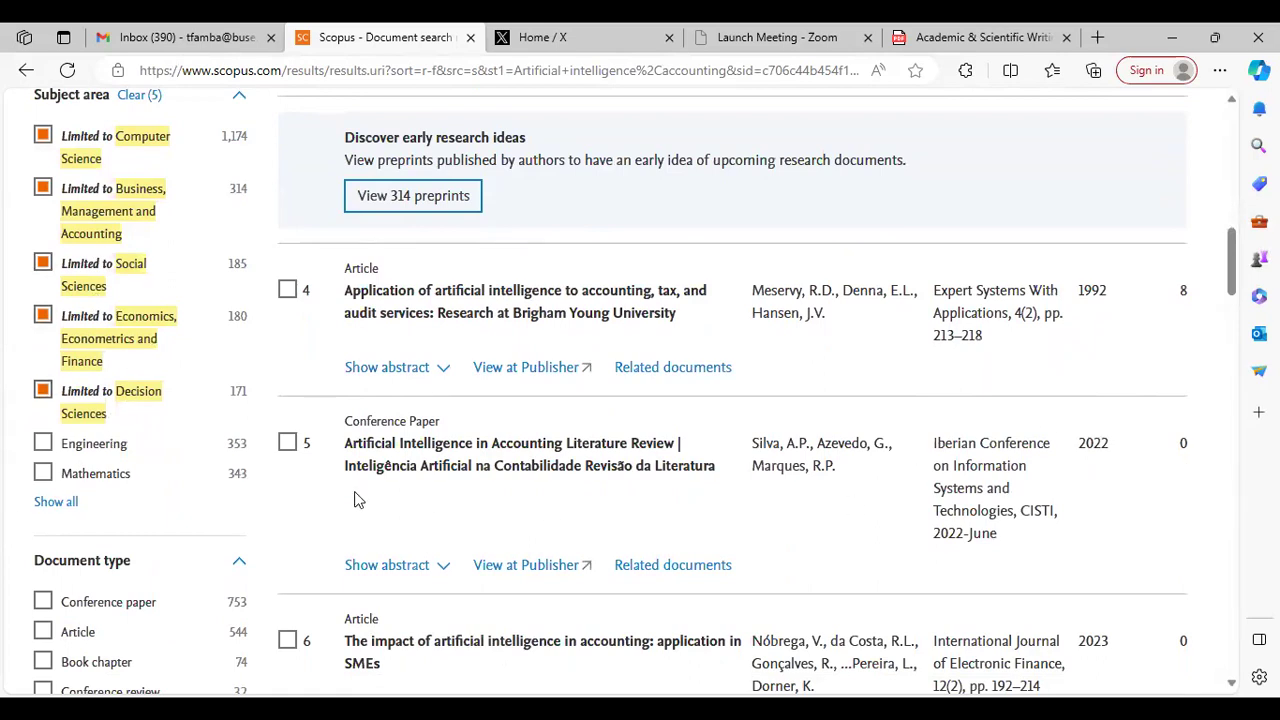
{"action": "left_click", "coordinate": [43, 602]}
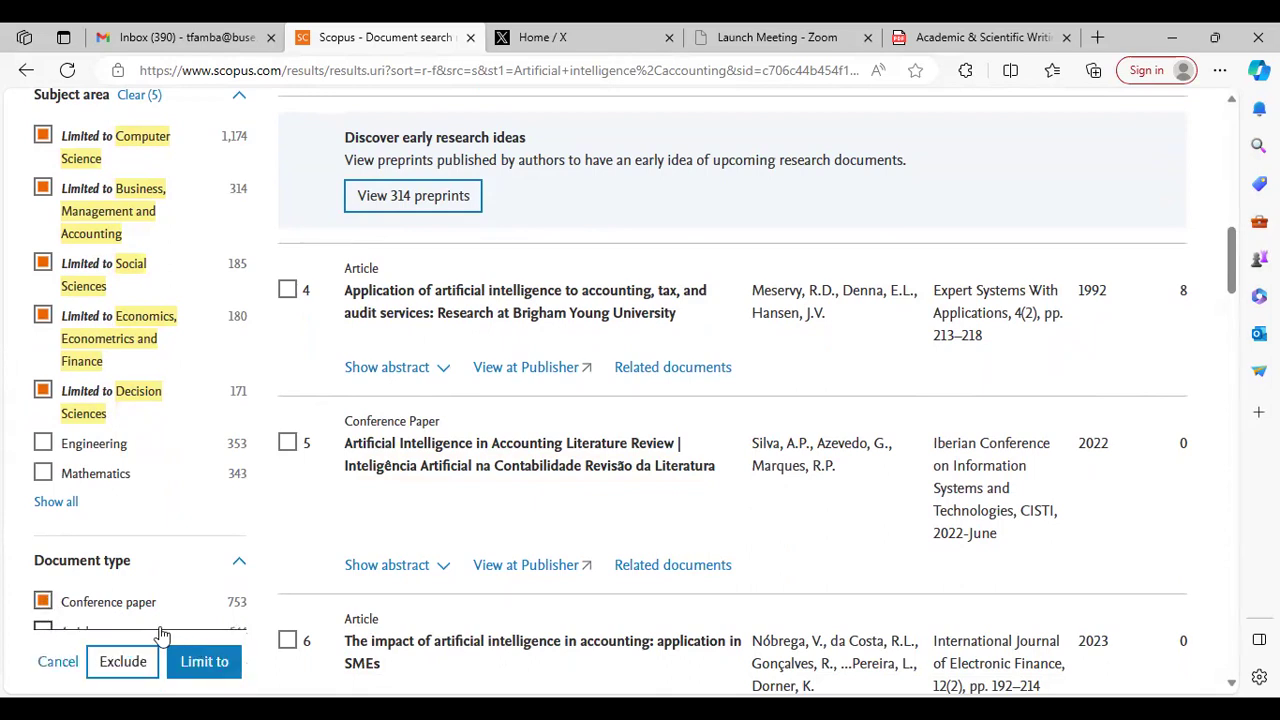
{"action": "left_click", "coordinate": [122, 663]}
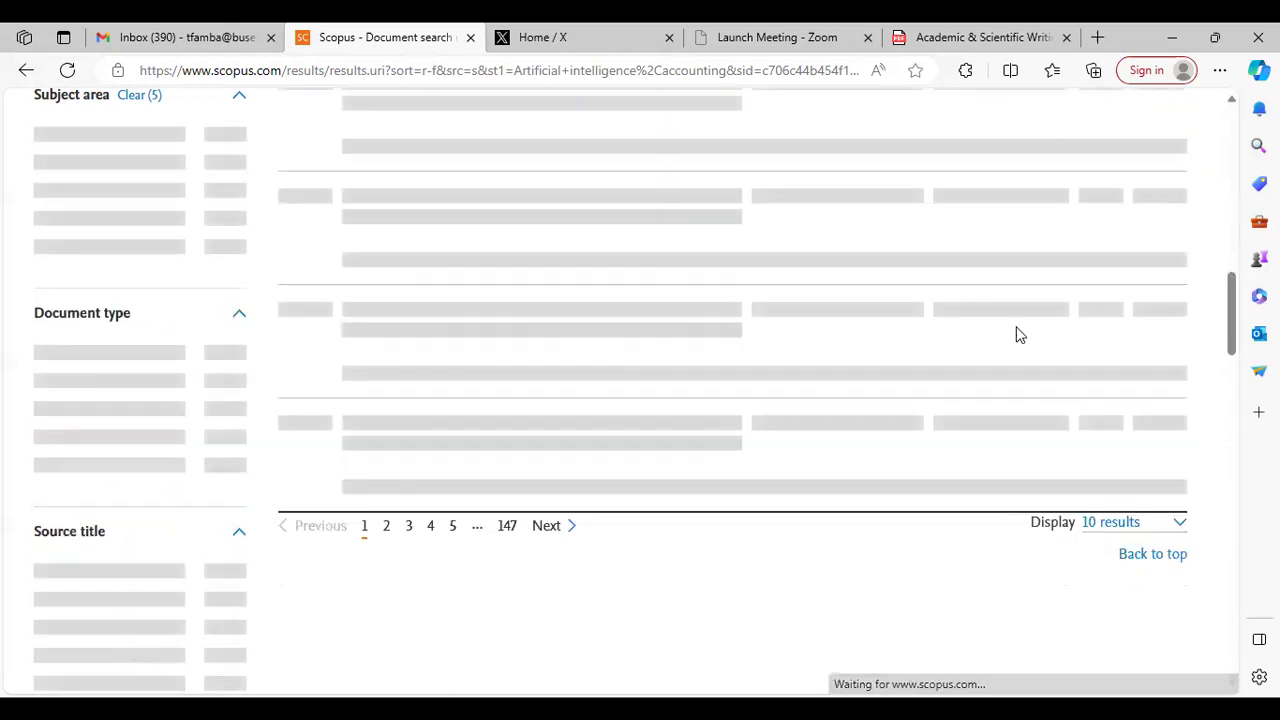
- Exclude the book chapter, conference review and retracted document types from the search results
{"action": "scroll", "coordinate": [1230, 150], "scroll_direction": "up", "scroll_amount": 5}
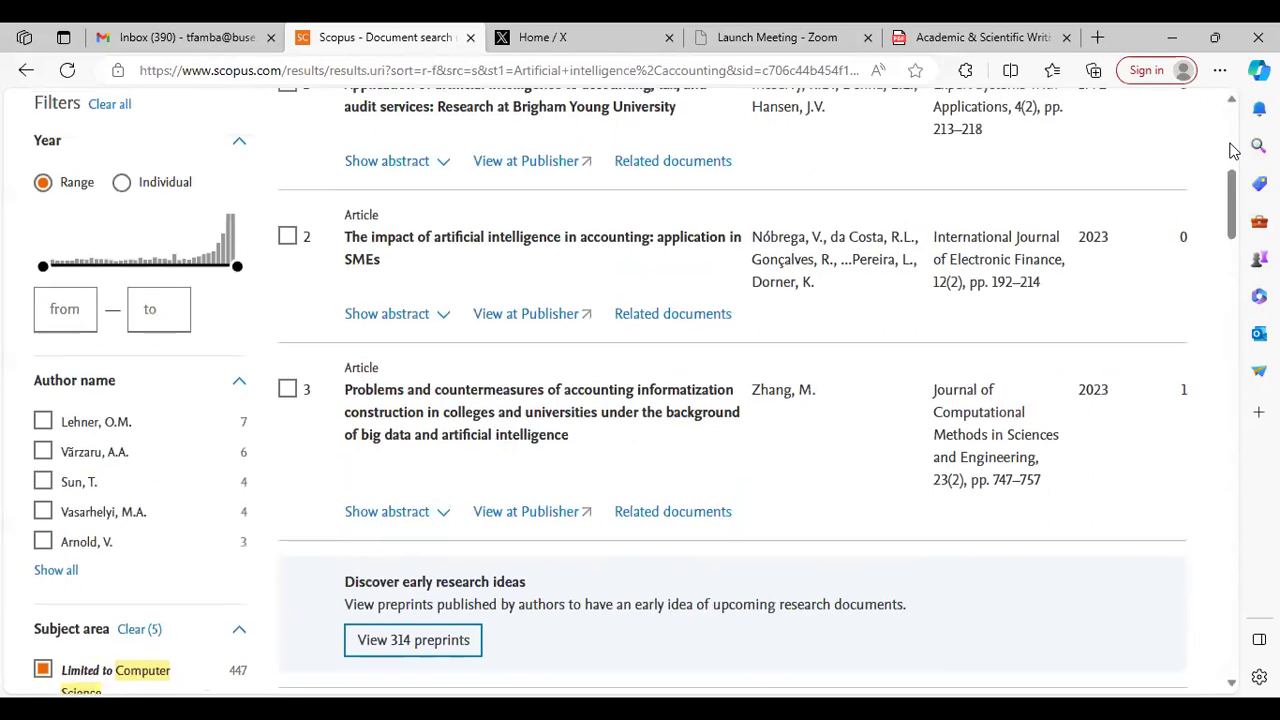
{"action": "scroll", "coordinate": [1233, 150], "scroll_direction": "up", "scroll_amount": 5}
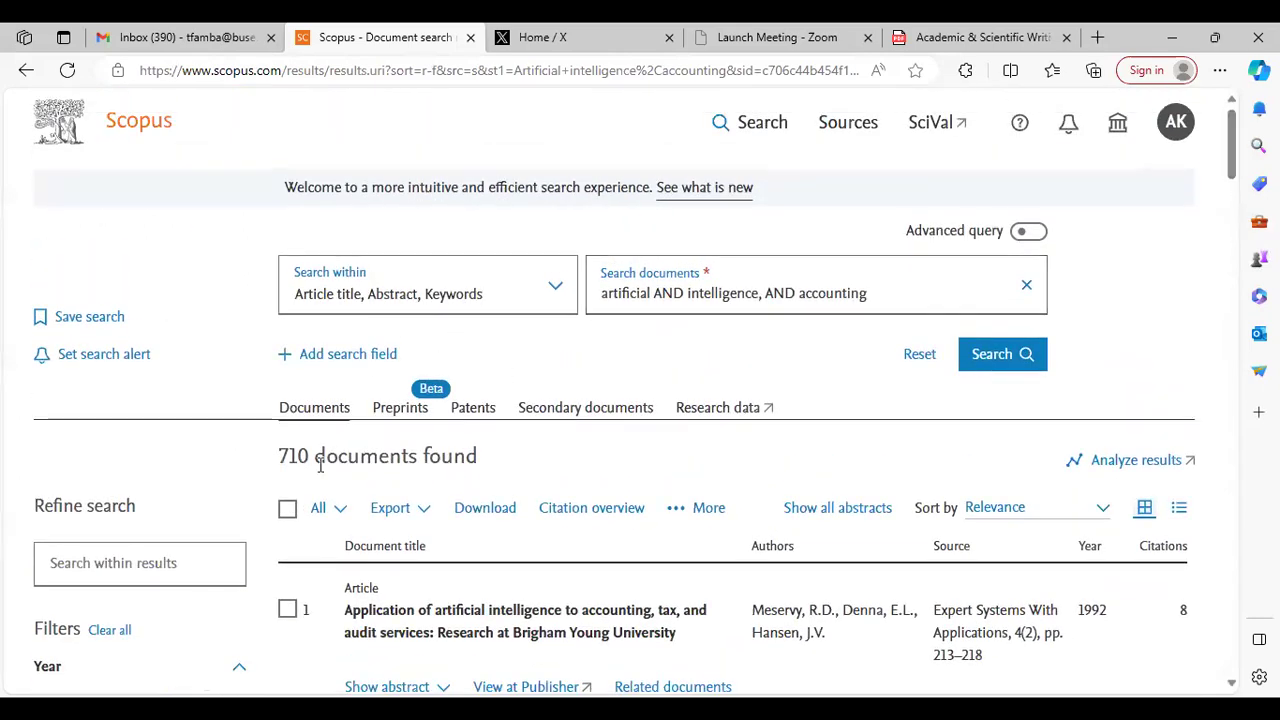
{"action": "scroll", "coordinate": [1235, 328], "scroll_direction": "down", "scroll_amount": 2}
{"action": "scroll", "coordinate": [1235, 328], "scroll_direction": "down", "scroll_amount": 10}
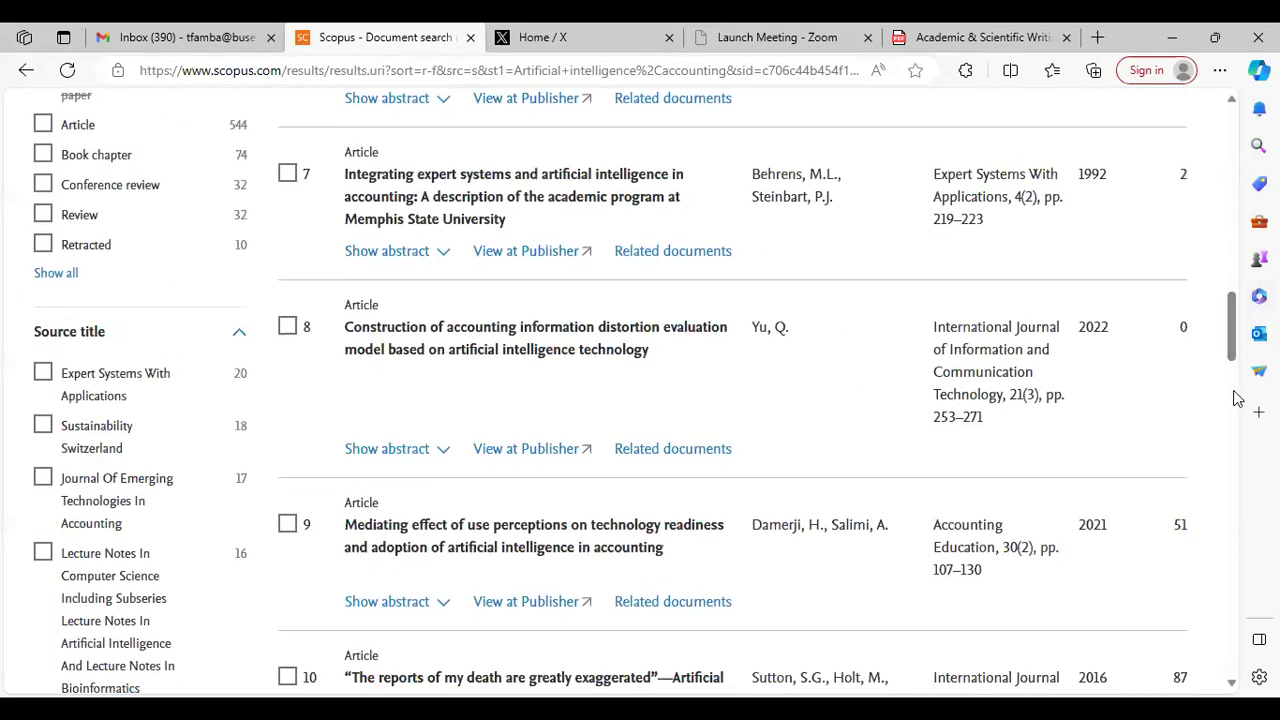
{"action": "scroll", "coordinate": [1234, 429], "scroll_direction": "down", "scroll_amount": 6}
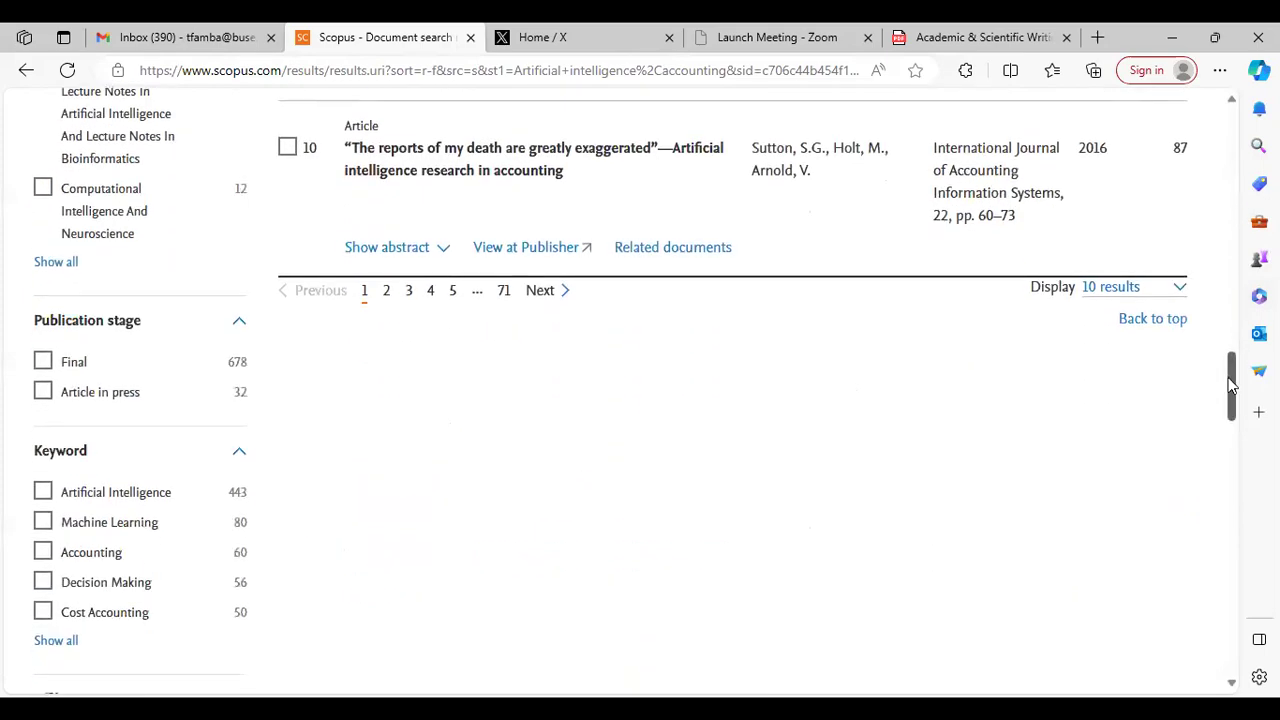
{"action": "left_click_drag", "start_coordinate": [1233, 366], "coordinate": [1230, 315]}
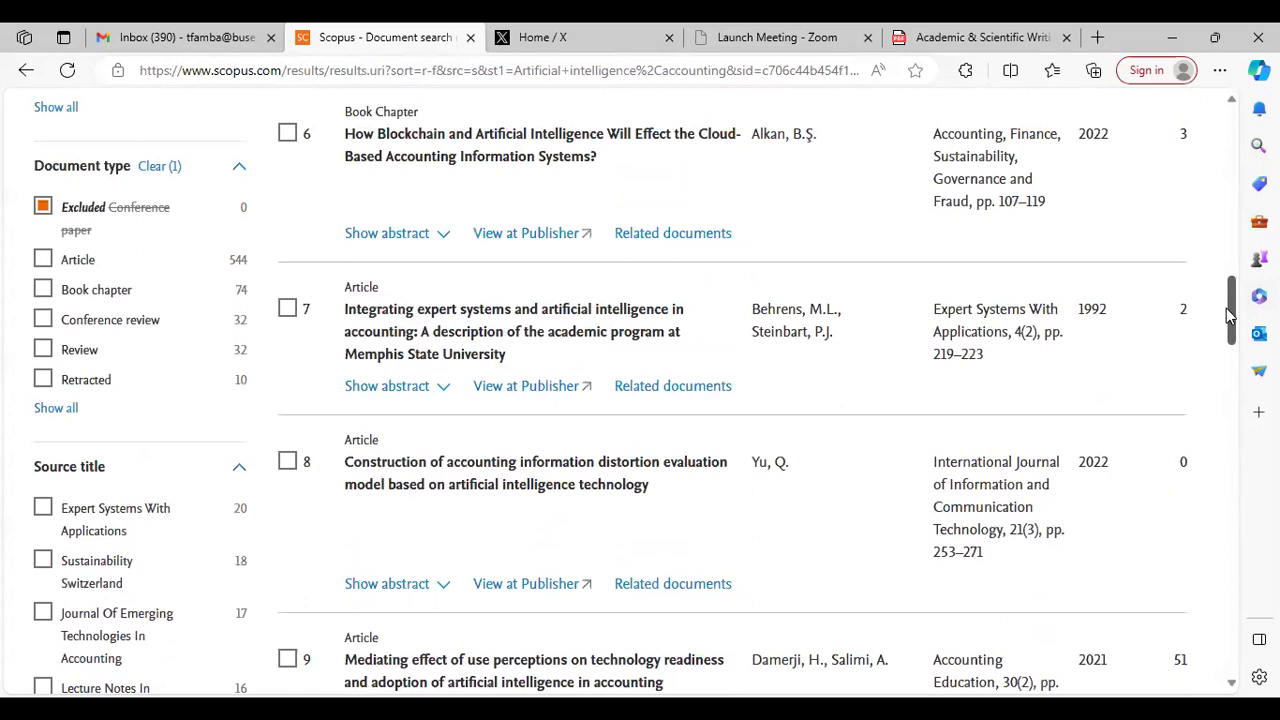
{"action": "left_click", "coordinate": [43, 320]}
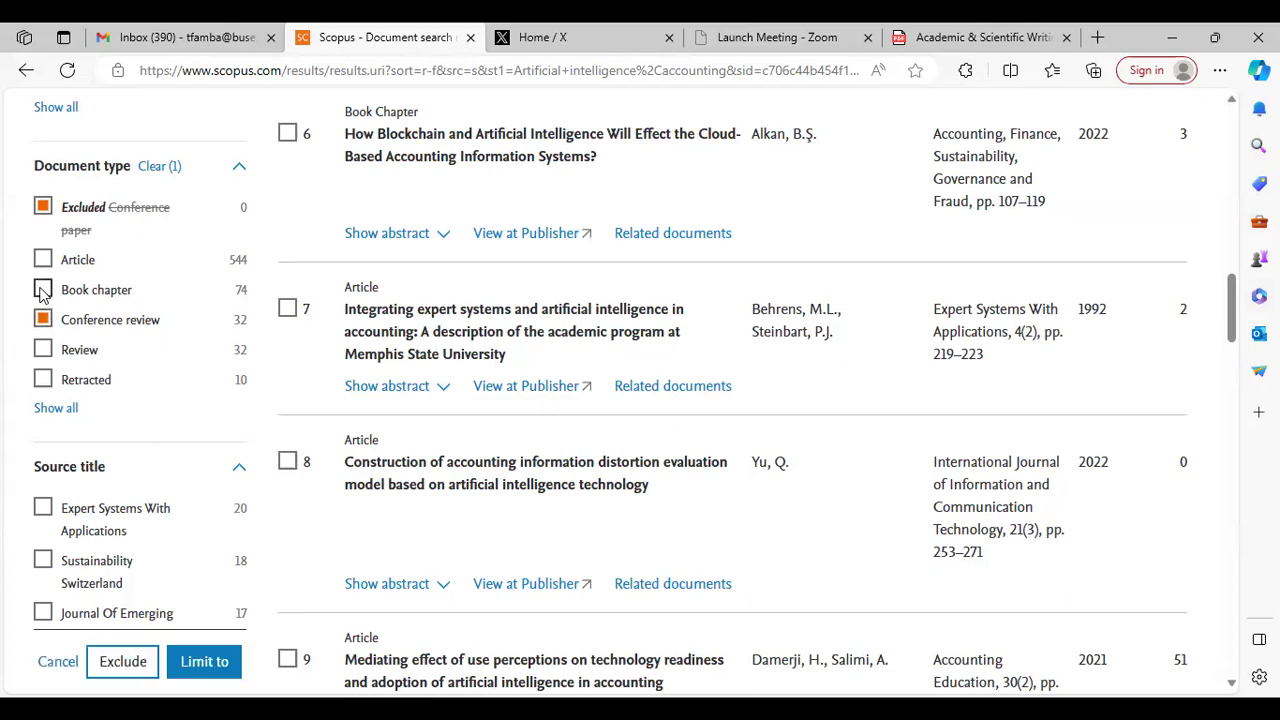
{"action": "left_click", "coordinate": [43, 290]}
{"action": "left_click", "coordinate": [43, 350]}
{"action": "left_click", "coordinate": [43, 350]}
{"action": "left_click", "coordinate": [43, 380]}
{"action": "left_click", "coordinate": [124, 662]}
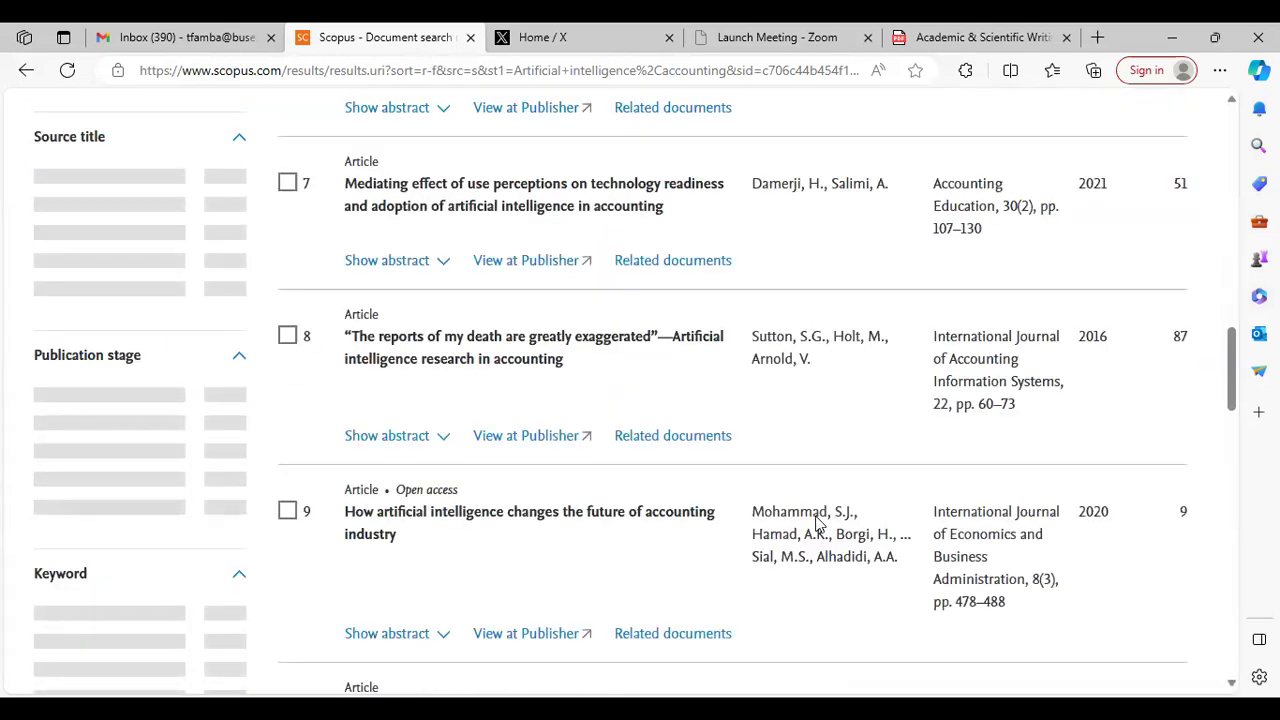
- Select all documents in the filtered results and start exporting them as a CSV file
{"action": "left_click", "coordinate": [1232, 144]}
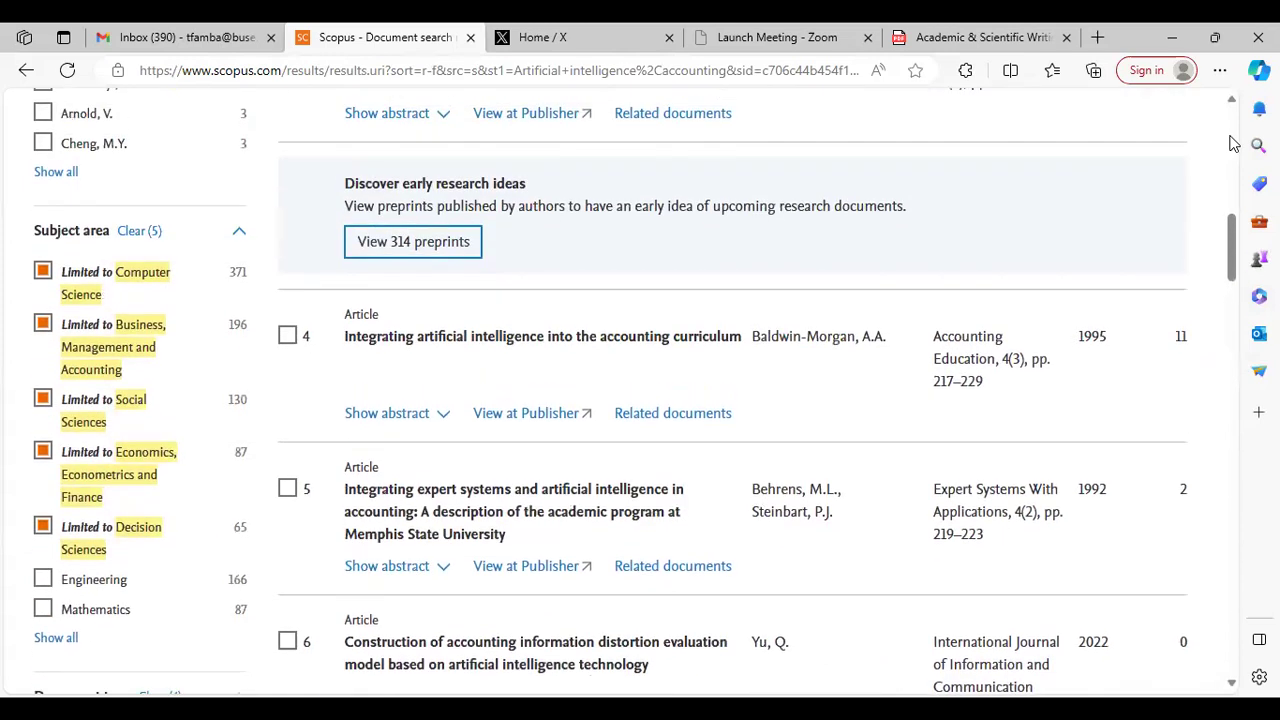
{"action": "left_click", "coordinate": [1233, 146]}
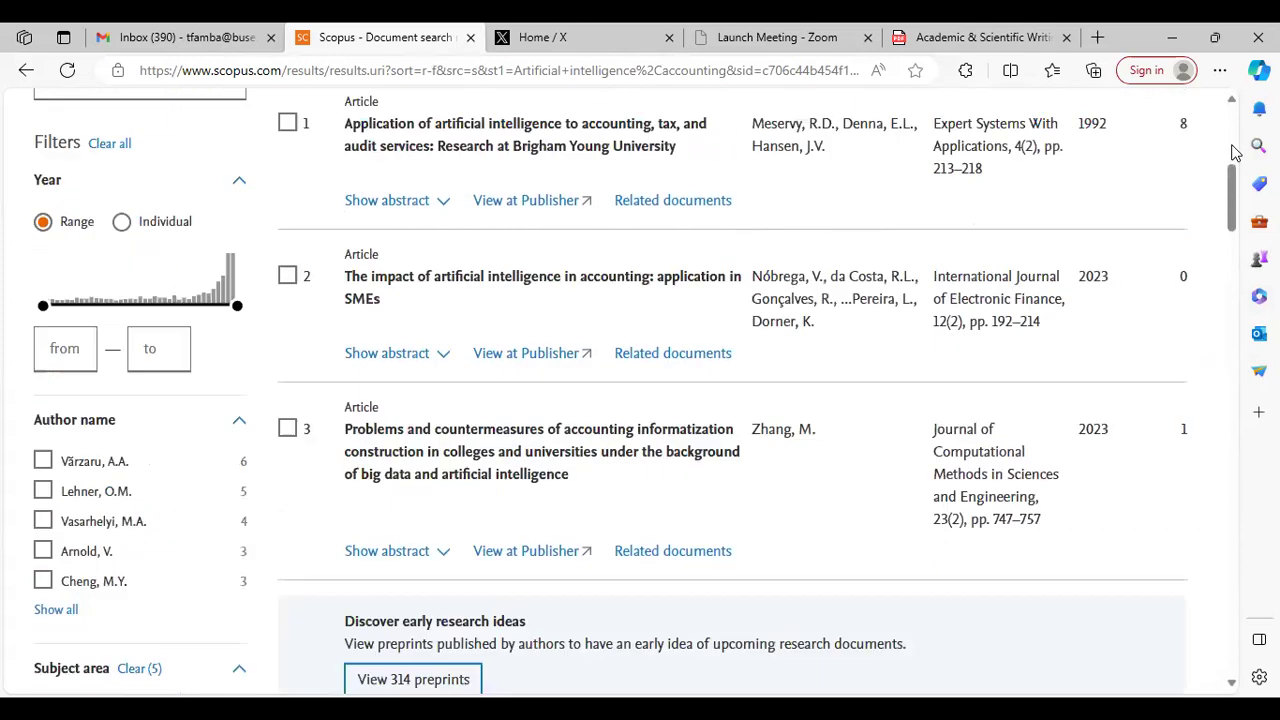
{"action": "left_click", "coordinate": [1233, 134]}
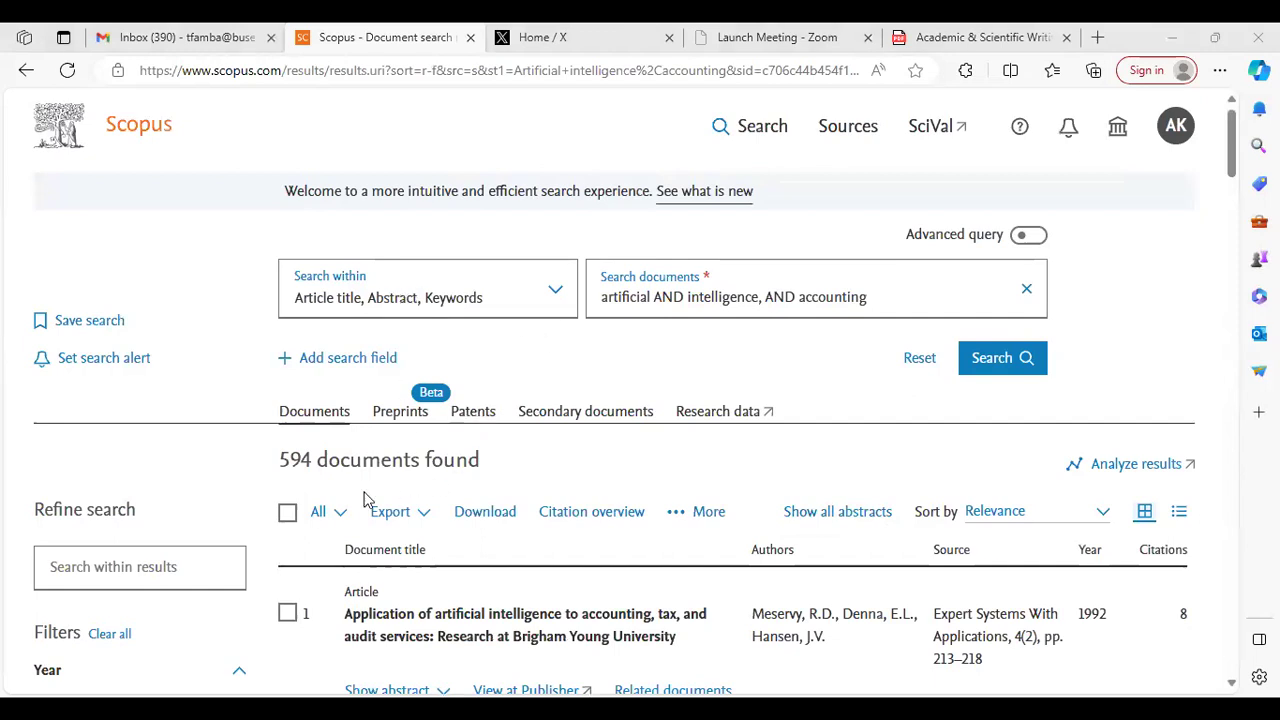
{"action": "left_click", "coordinate": [288, 513]}
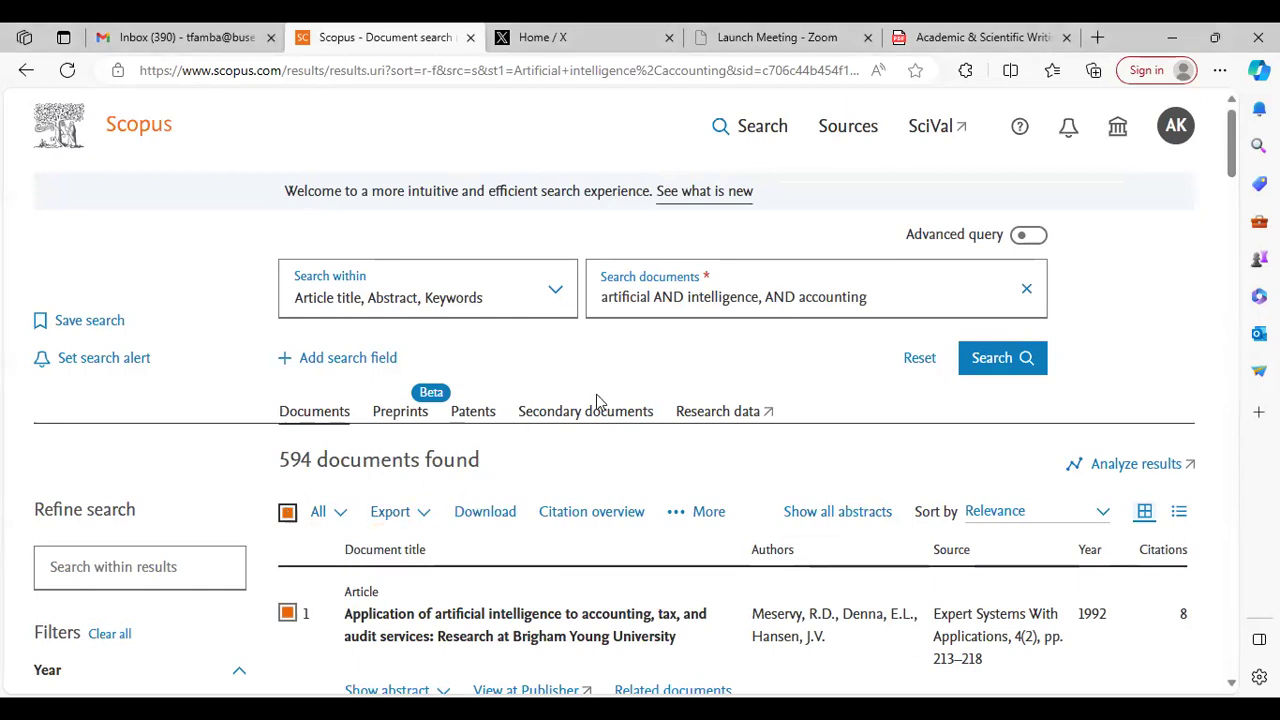
{"action": "left_click", "coordinate": [424, 517]}
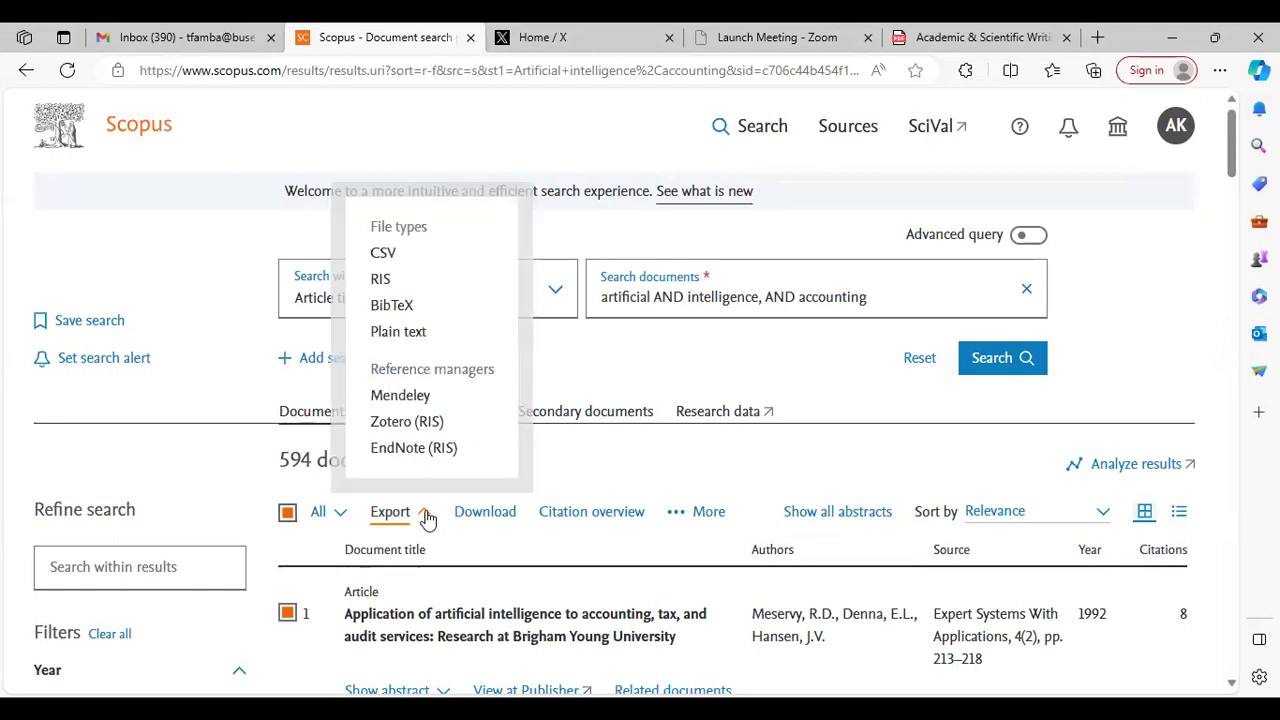
{"action": "left_click", "coordinate": [385, 255]}
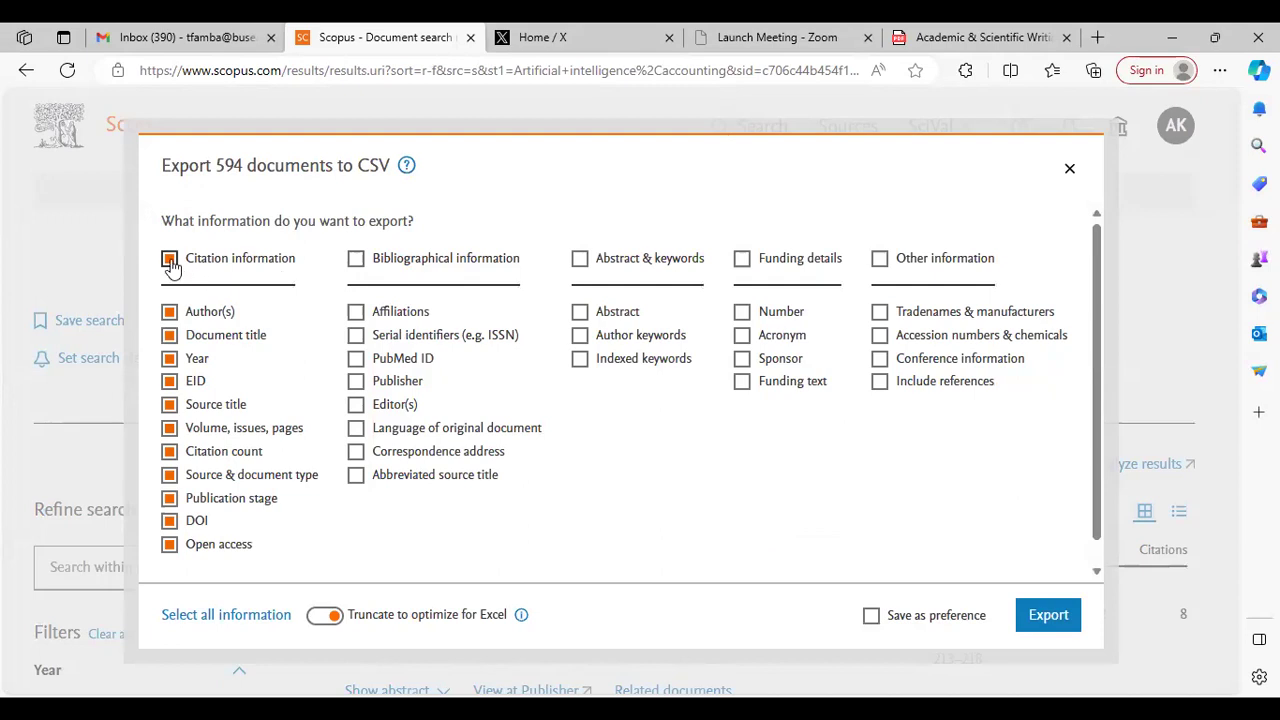
- Include bibliographical information, abstract and keywords, funding details and other information alongside the citation information, and export the CSV file
{"action": "left_click", "coordinate": [356, 260]}
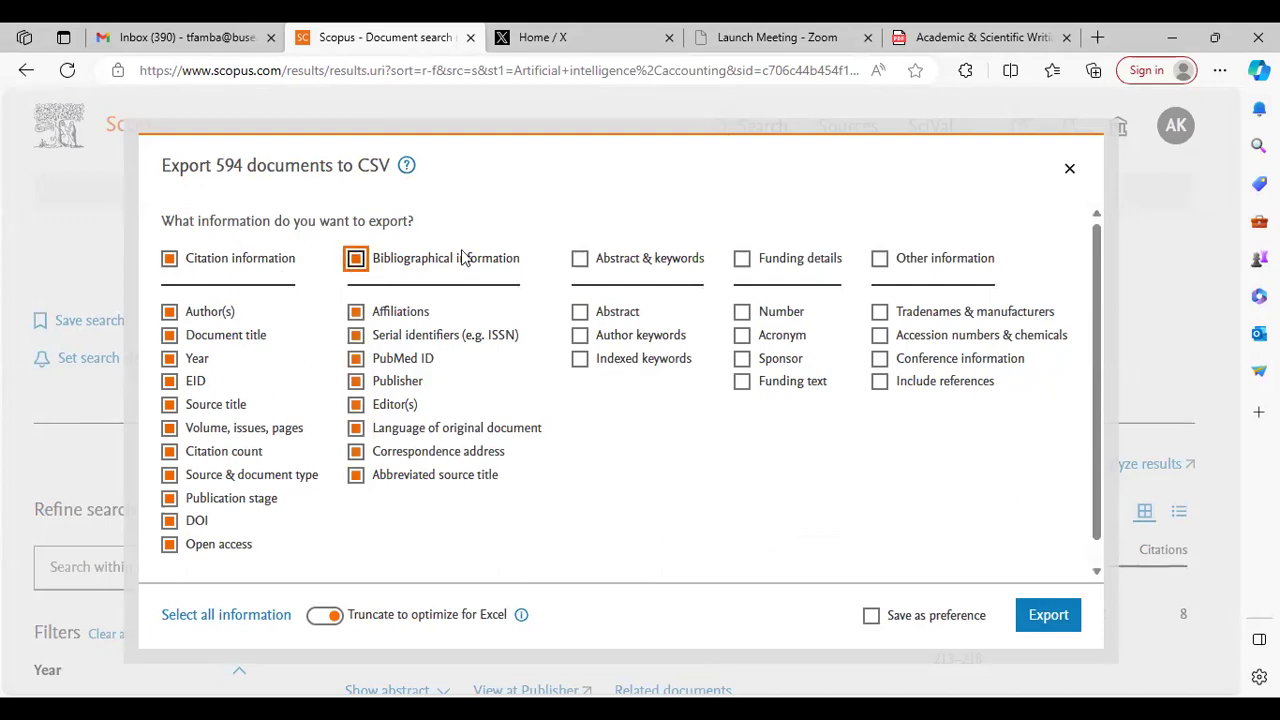
{"action": "left_click", "coordinate": [581, 260]}
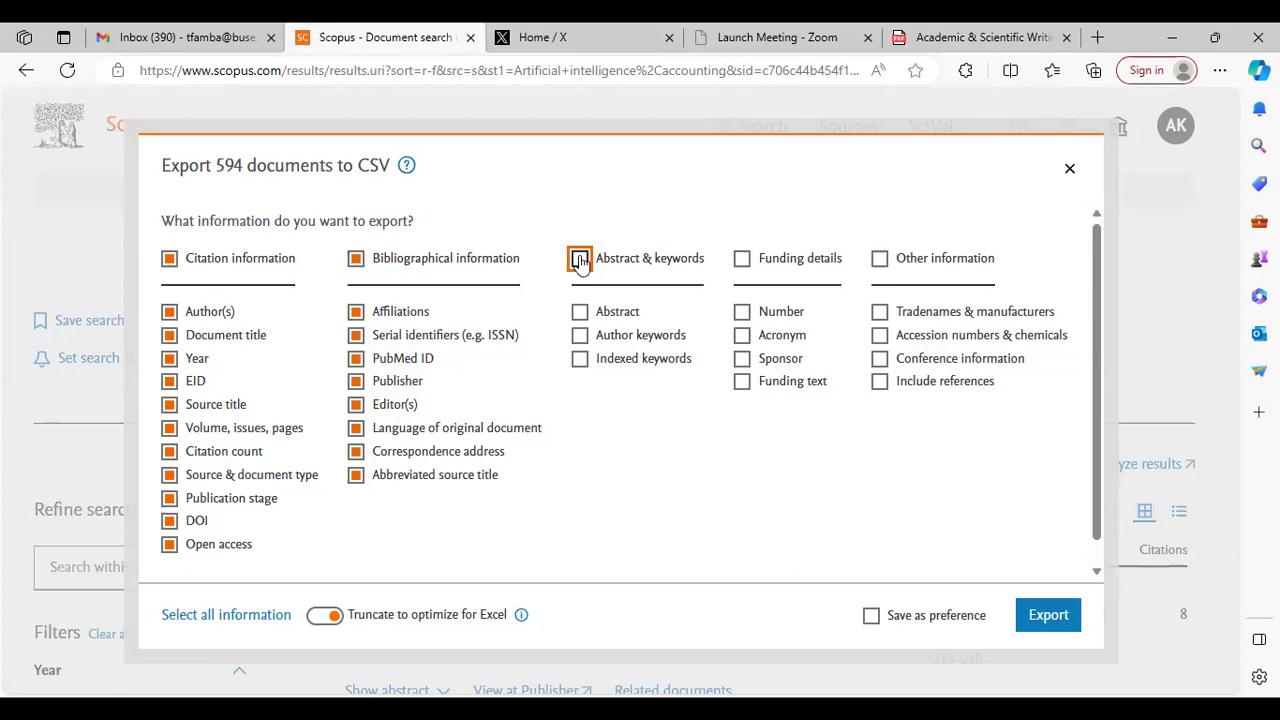
{"action": "left_click", "coordinate": [742, 260]}
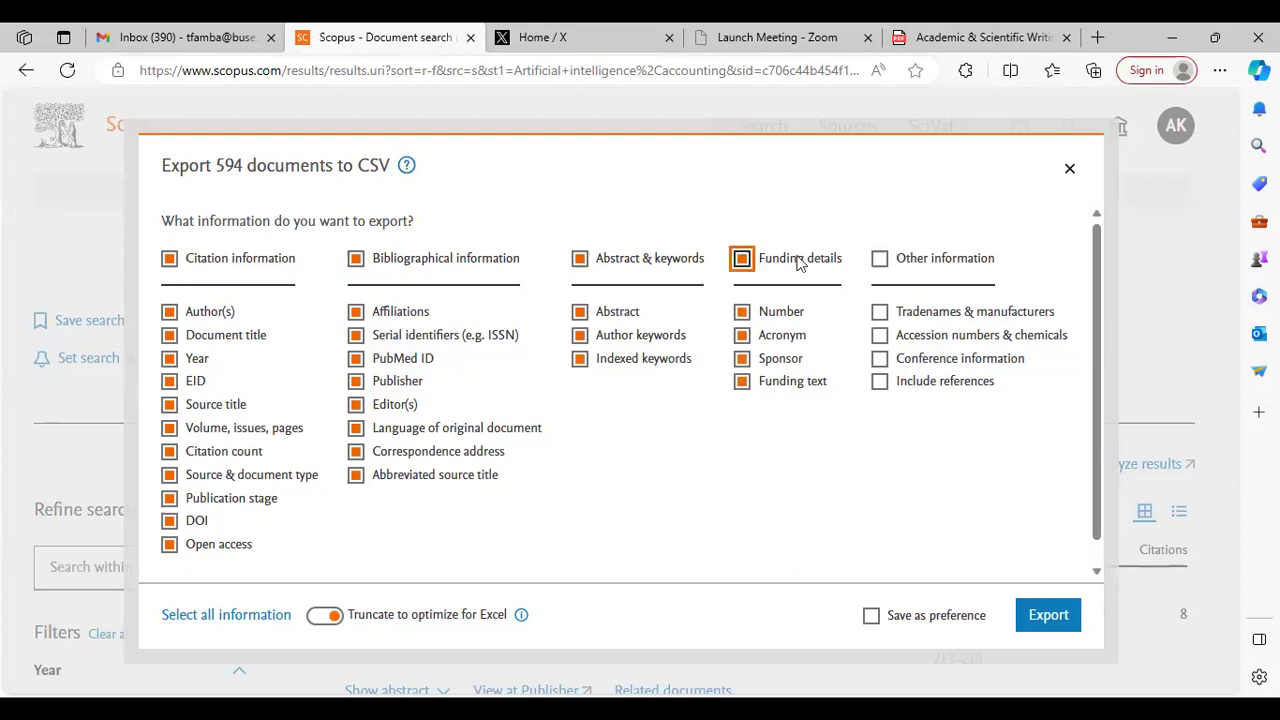
{"action": "left_click", "coordinate": [880, 260]}
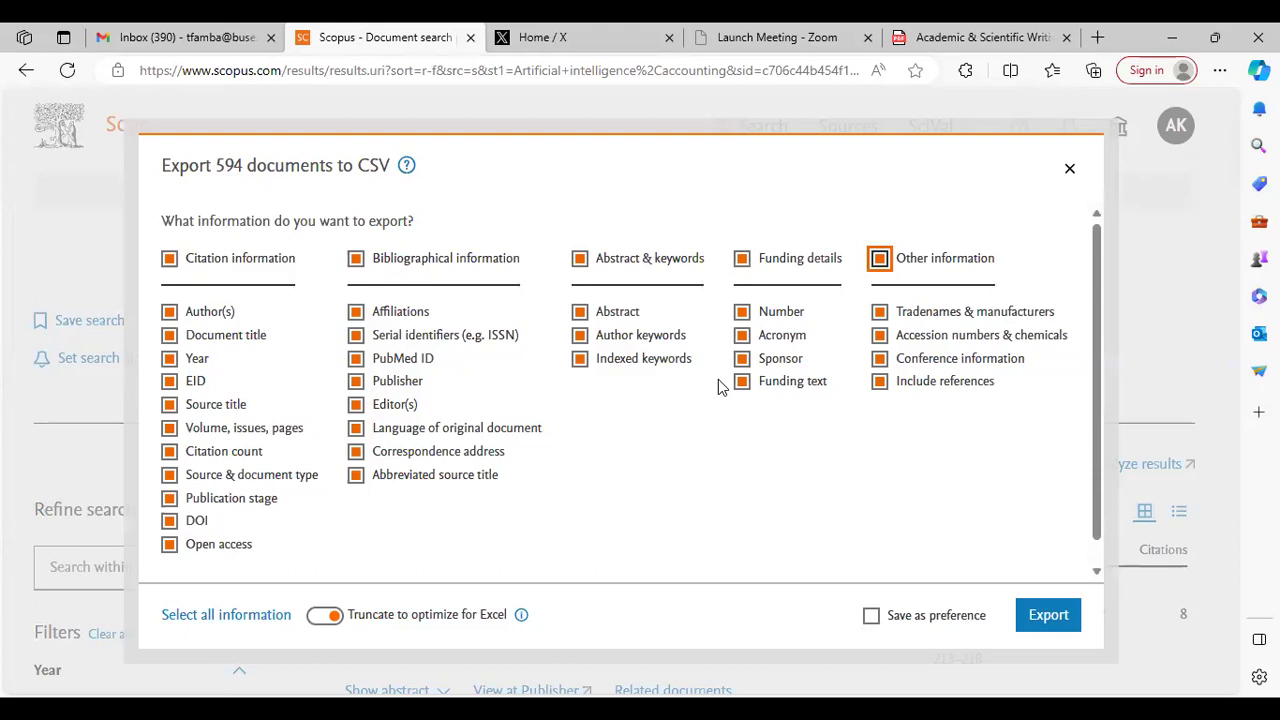
{"action": "left_click", "coordinate": [1048, 615]}
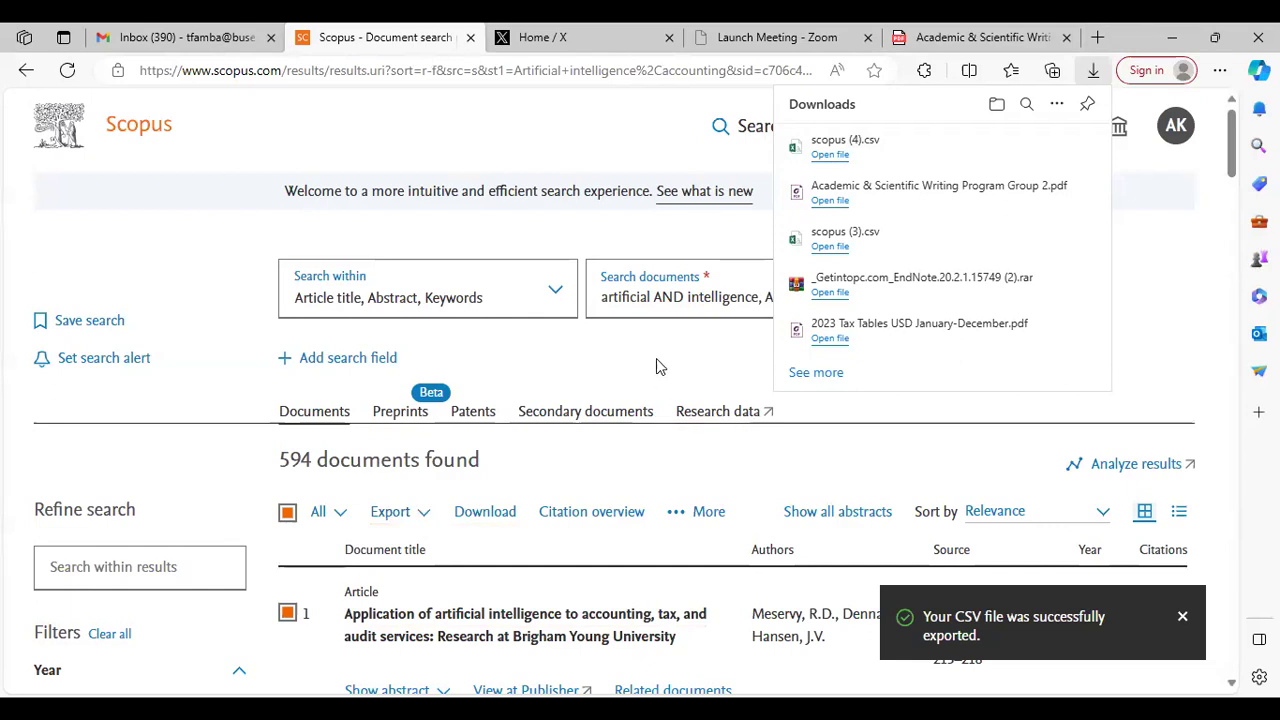
{"action": "left_click", "coordinate": [706, 515]}
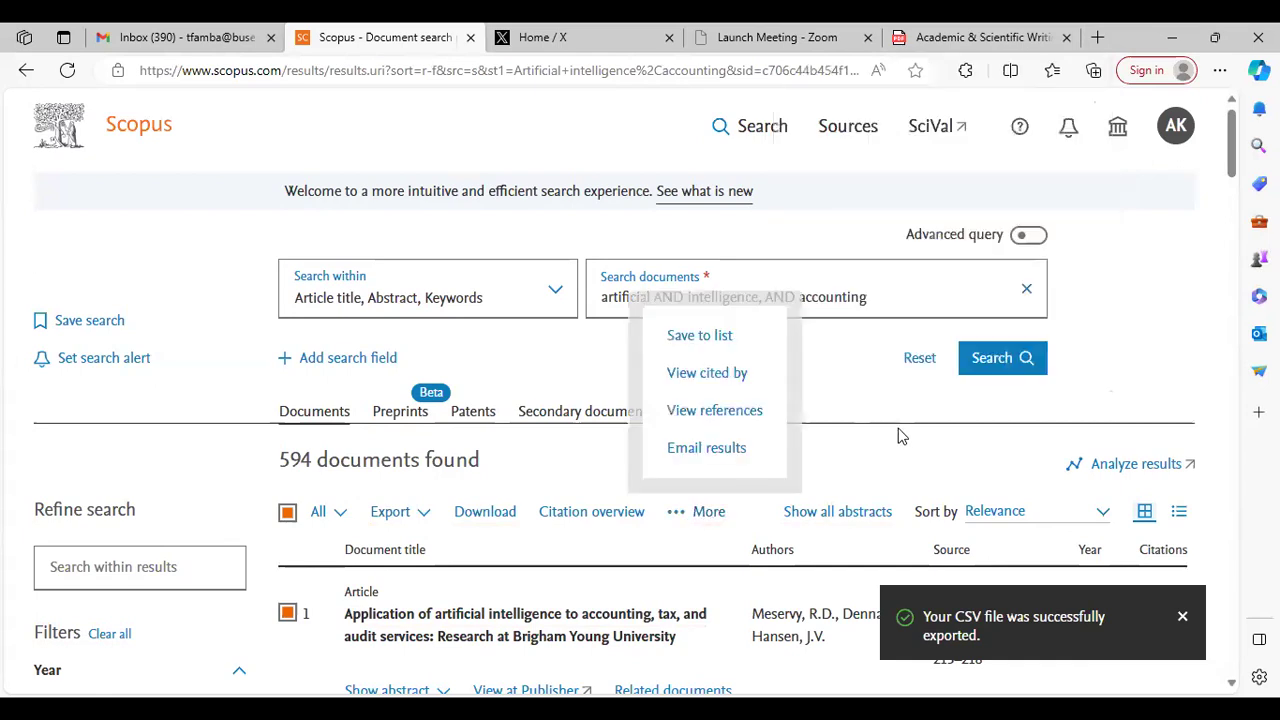
{"action": "left_click", "coordinate": [1160, 370]}
{"action": "left_click_drag", "start_coordinate": [1231, 160], "coordinate": [1231, 446]}
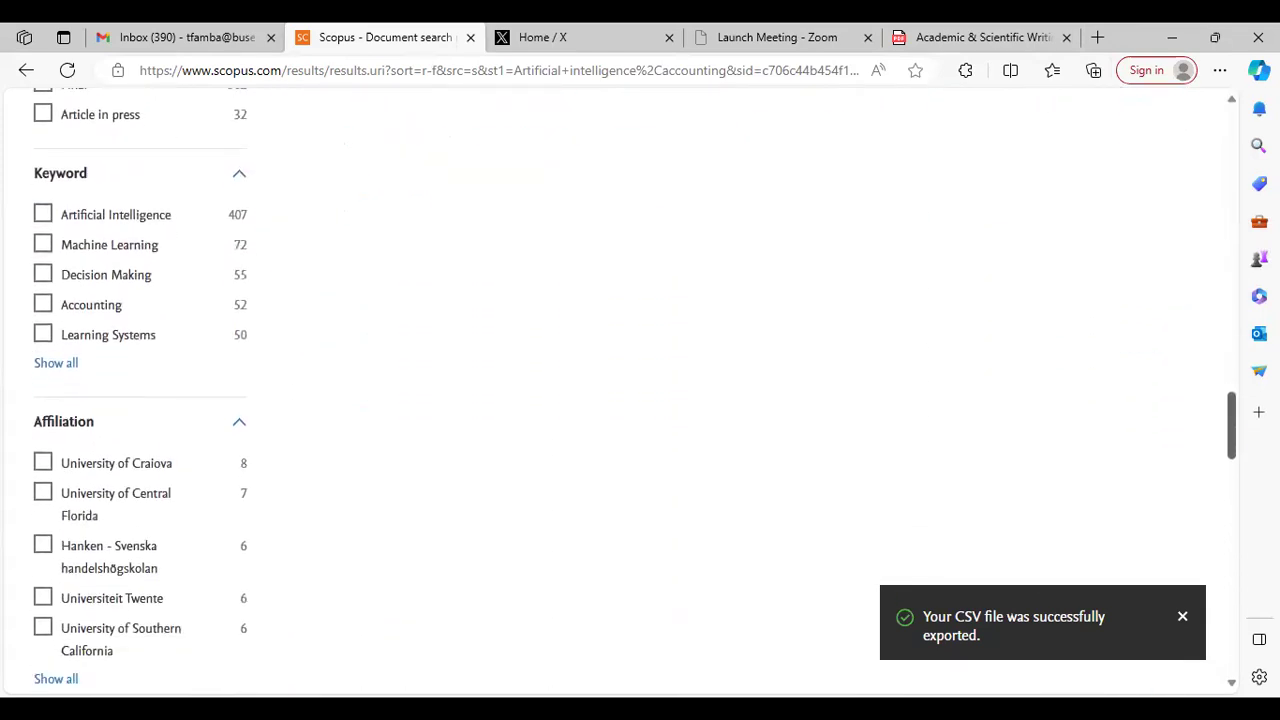
{"action": "scroll", "coordinate": [817, 569], "scroll_direction": "down", "scroll_amount": 1}
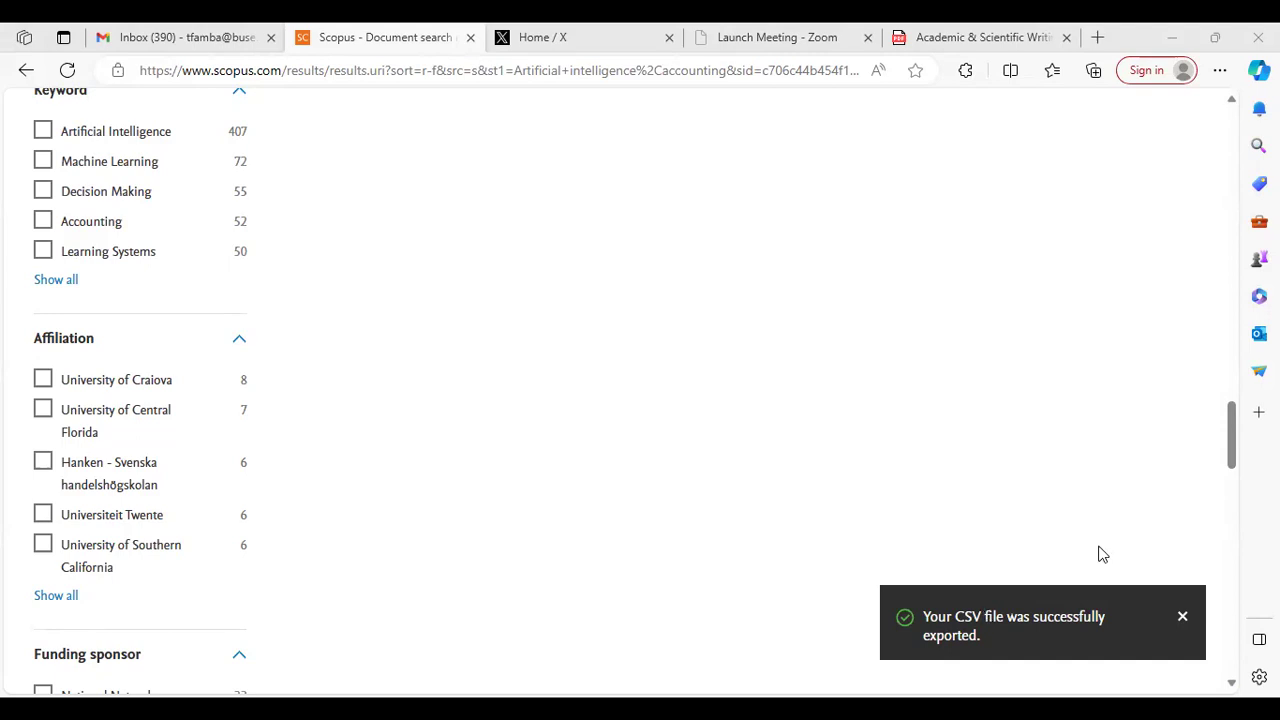
- Switch from the browser to the VOSviewer window with the keyword overlay visualization
{"action": "left_click", "coordinate": [1175, 37]}
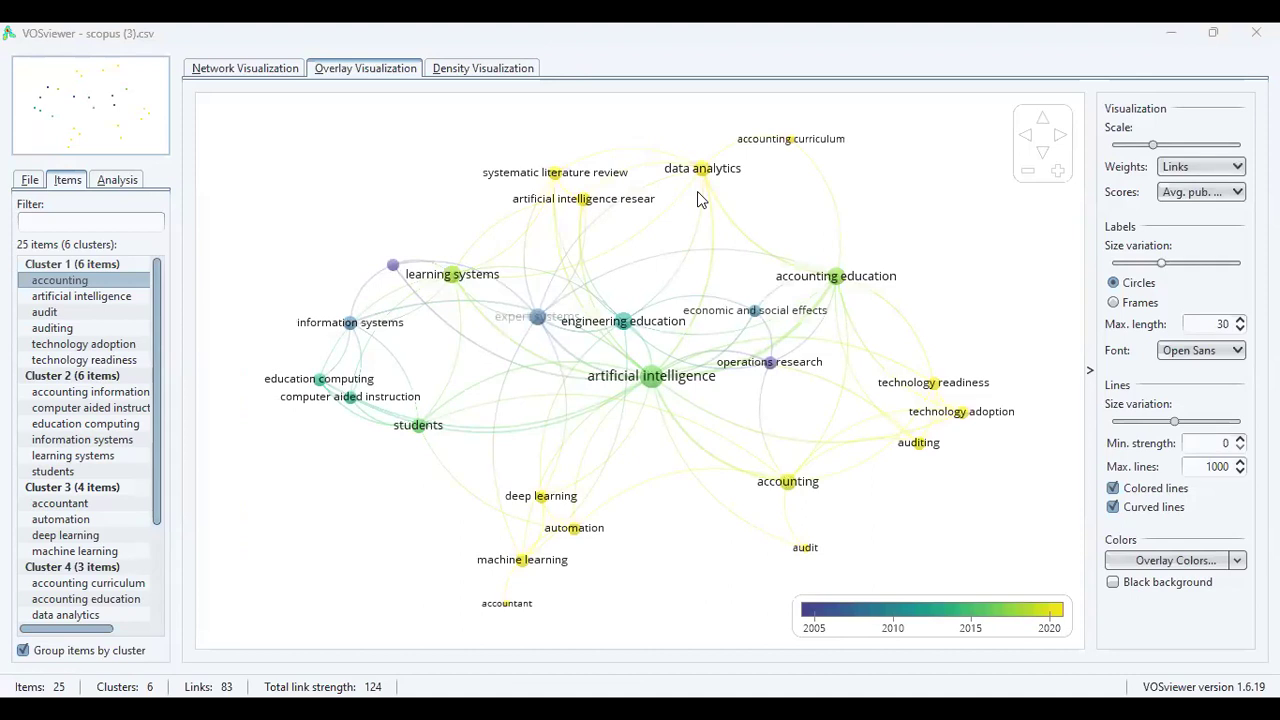
- Start creating a new map based on bibliographic data
{"action": "mouse_move", "coordinate": [362, 330]}
{"action": "left_click", "coordinate": [29, 179]}
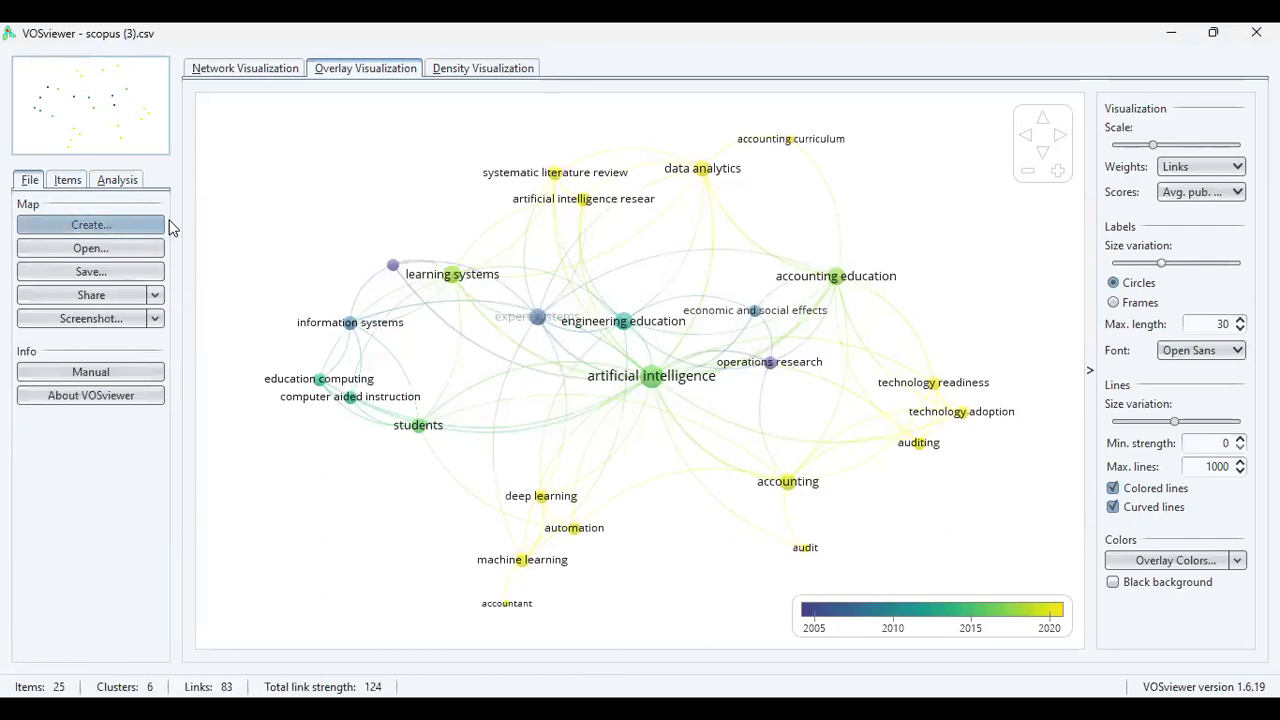
{"action": "left_click", "coordinate": [125, 226]}
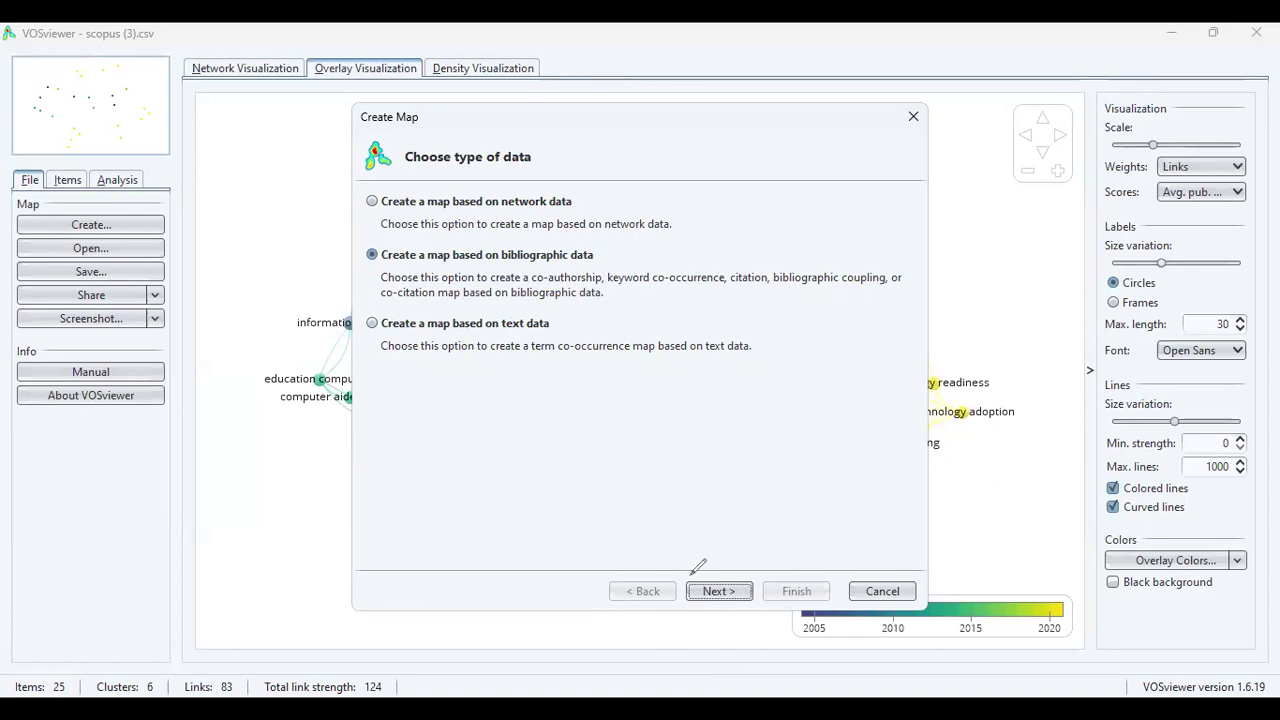
{"action": "left_click_drag", "start_coordinate": [466, 227], "coordinate": [735, 266]}
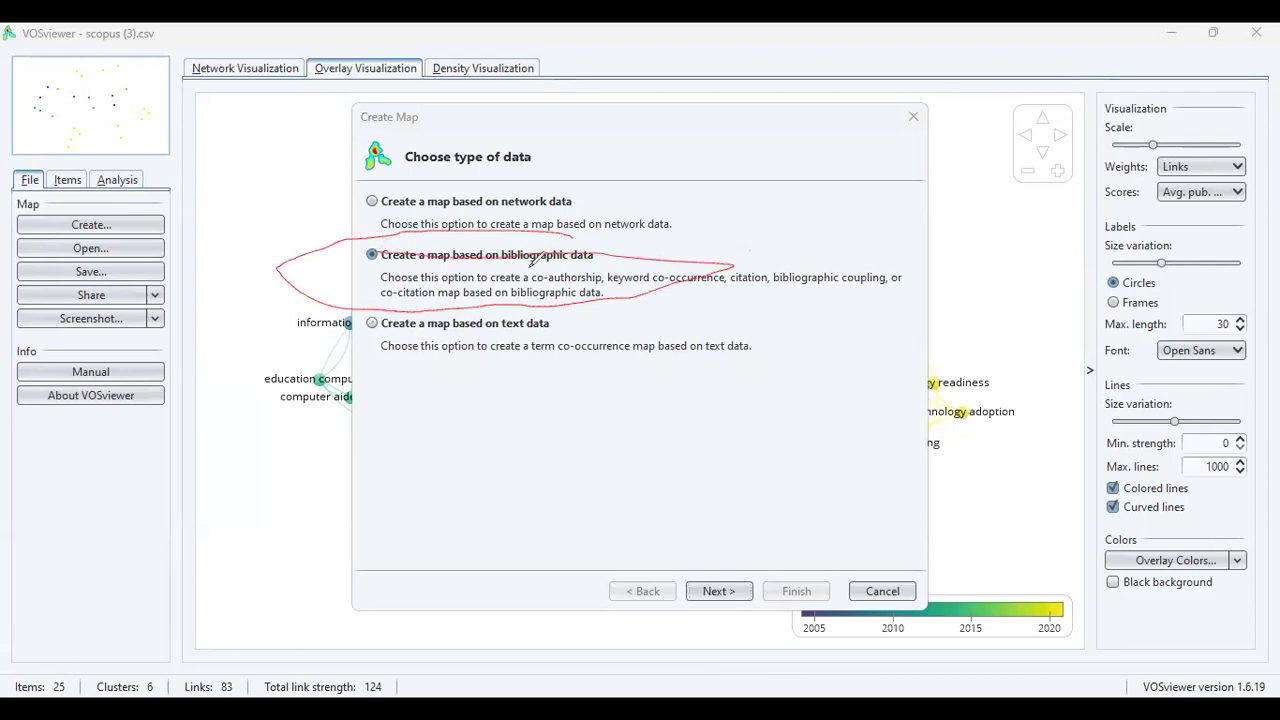
{"action": "left_click", "coordinate": [718, 591]}
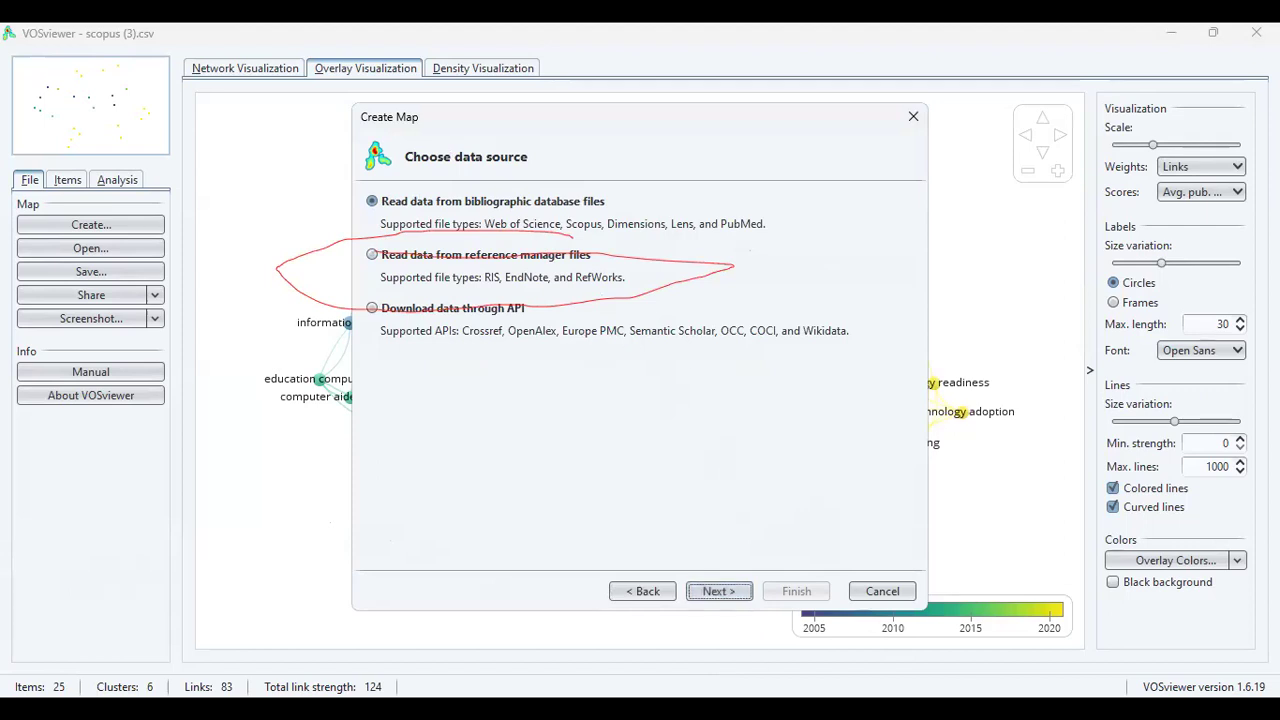
{"action": "left_click", "coordinate": [580, 250]}
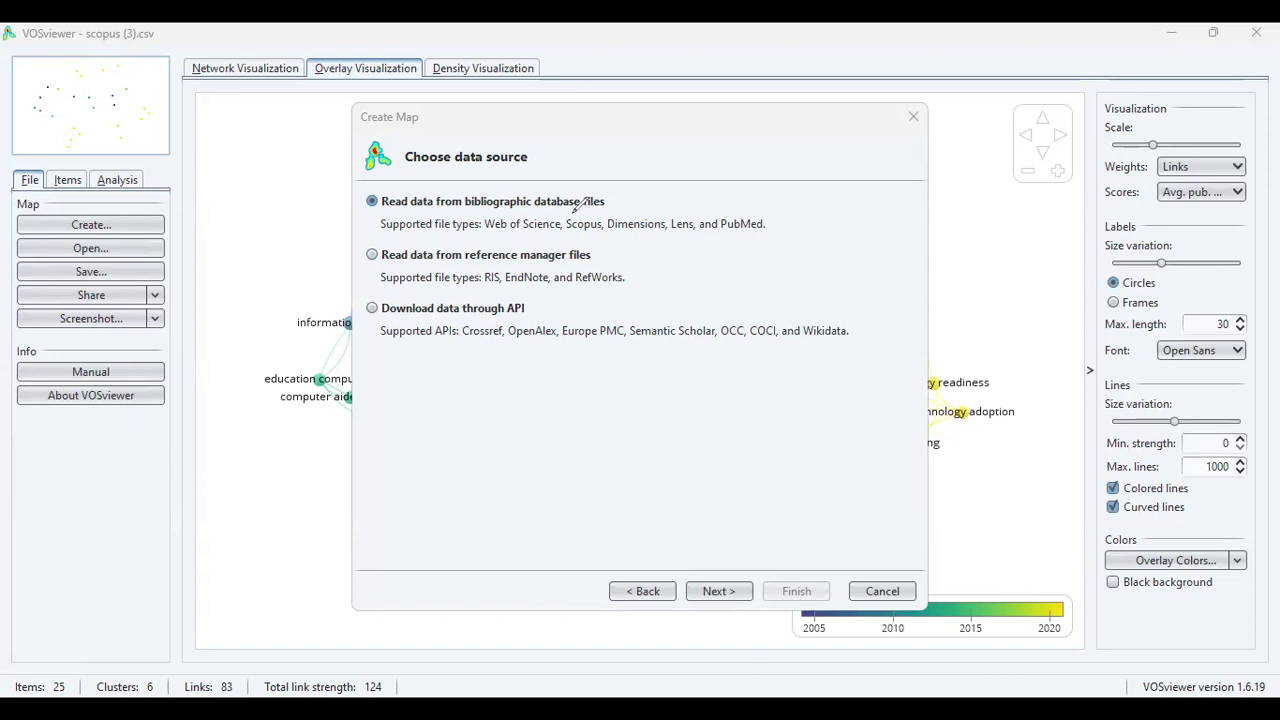
{"action": "mouse_move", "coordinate": [574, 211]}
{"action": "left_mouse_down"}
{"action": "mouse_move", "coordinate": [606, 228]}
{"action": "mouse_move", "coordinate": [583, 211]}
{"action": "mouse_move", "coordinate": [604, 220]}
{"action": "mouse_move", "coordinate": [630, 189]}
{"action": "mouse_move", "coordinate": [645, 200]}
{"action": "mouse_move", "coordinate": [762, 187]}
{"action": "mouse_move", "coordinate": [761, 199]}
{"action": "mouse_move", "coordinate": [794, 180]}
{"action": "mouse_move", "coordinate": [797, 211]}
{"action": "mouse_move", "coordinate": [799, 186]}
{"action": "mouse_move", "coordinate": [832, 168]}
{"action": "mouse_move", "coordinate": [860, 185]}
{"action": "mouse_move", "coordinate": [910, 164]}
{"action": "left_mouse_up"}
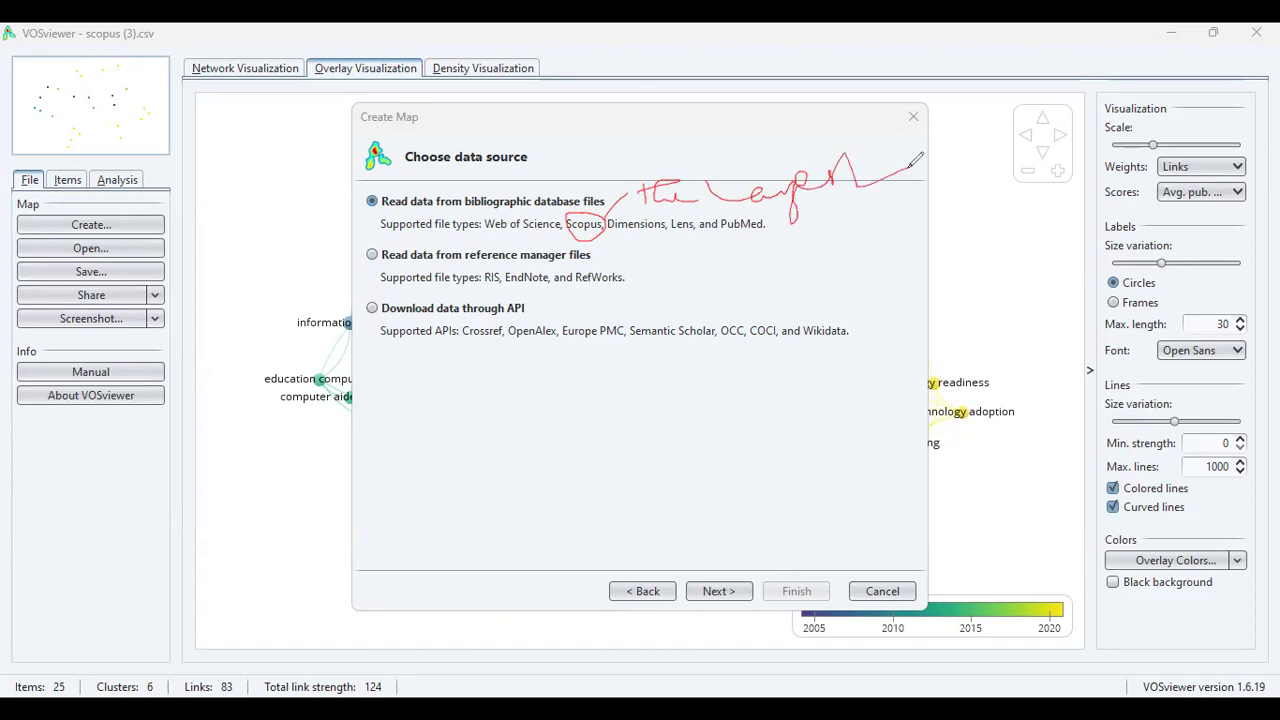
{"action": "mouse_move", "coordinate": [492, 208]}
{"action": "left_mouse_down"}
{"action": "mouse_move", "coordinate": [486, 241]}
{"action": "mouse_move", "coordinate": [536, 246]}
{"action": "mouse_move", "coordinate": [578, 195]}
{"action": "left_mouse_up"}
{"action": "mouse_move", "coordinate": [728, 208]}
{"action": "left_mouse_down"}
{"action": "mouse_move", "coordinate": [792, 250]}
{"action": "mouse_move", "coordinate": [712, 224]}
{"action": "left_mouse_up"}
{"action": "mouse_move", "coordinate": [779, 288]}
{"action": "left_mouse_down"}
{"action": "mouse_move", "coordinate": [771, 250]}
{"action": "mouse_move", "coordinate": [788, 254]}
{"action": "left_mouse_up"}
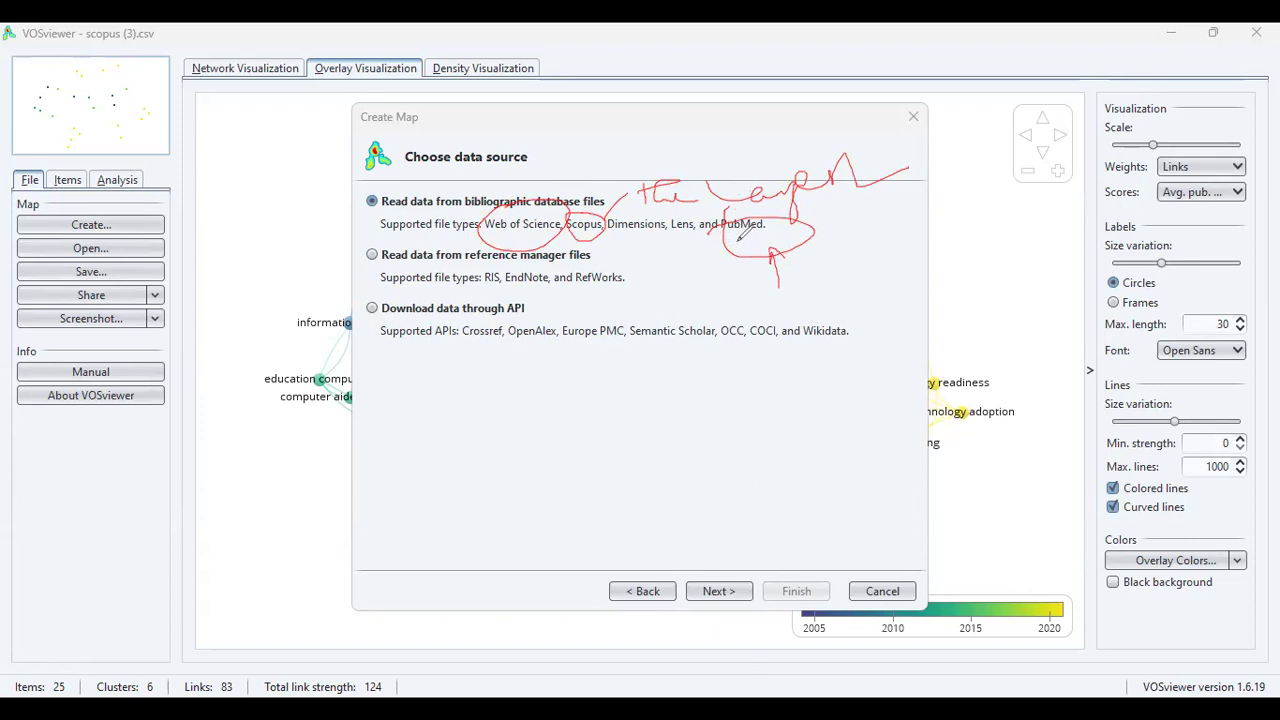
{"action": "left_click_drag", "start_coordinate": [678, 301], "coordinate": [745, 224]}
{"action": "mouse_move", "coordinate": [609, 255]}
{"action": "left_mouse_down"}
{"action": "mouse_move", "coordinate": [640, 218]}
{"action": "mouse_move", "coordinate": [605, 228]}
{"action": "left_mouse_up"}
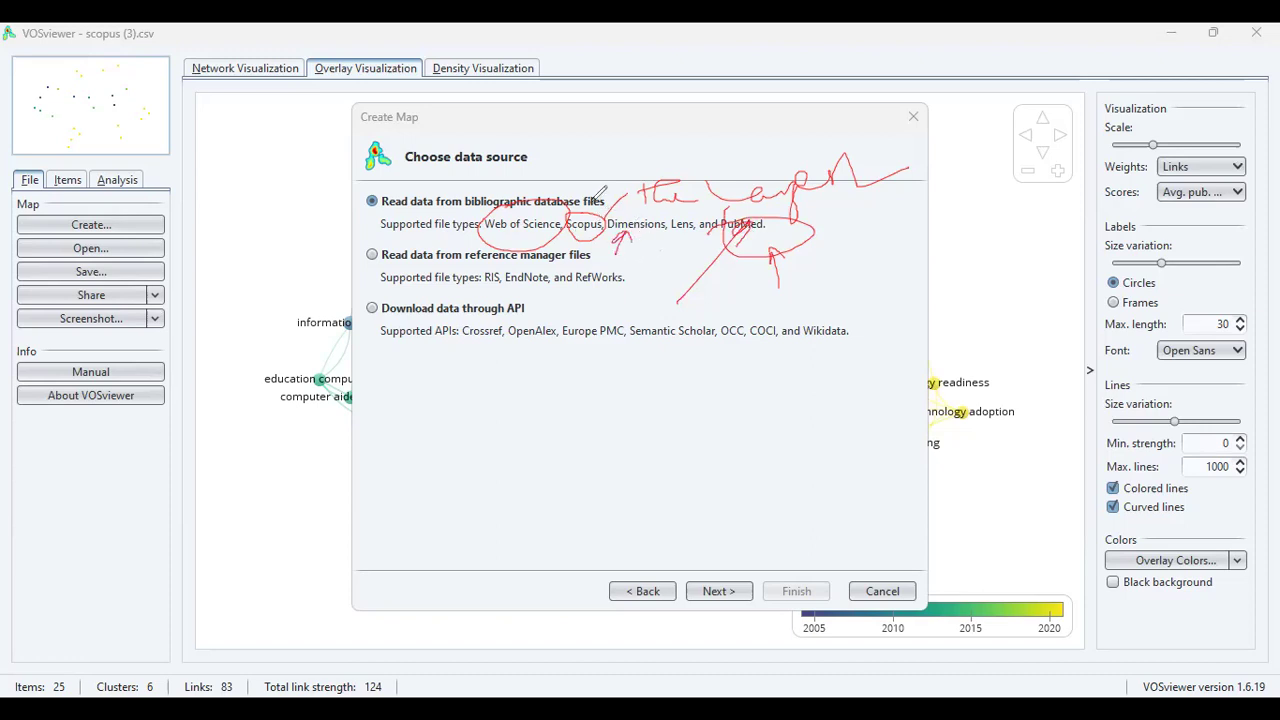
{"action": "left_click_drag", "start_coordinate": [600, 170], "coordinate": [594, 208]}
{"action": "mouse_move", "coordinate": [801, 212]}
{"action": "left_mouse_down"}
{"action": "mouse_move", "coordinate": [659, 196]}
{"action": "mouse_move", "coordinate": [517, 220]}
{"action": "left_mouse_up"}
{"action": "mouse_move", "coordinate": [760, 230]}
{"action": "left_mouse_down"}
{"action": "mouse_move", "coordinate": [733, 249]}
{"action": "mouse_move", "coordinate": [780, 251]}
{"action": "left_mouse_up"}
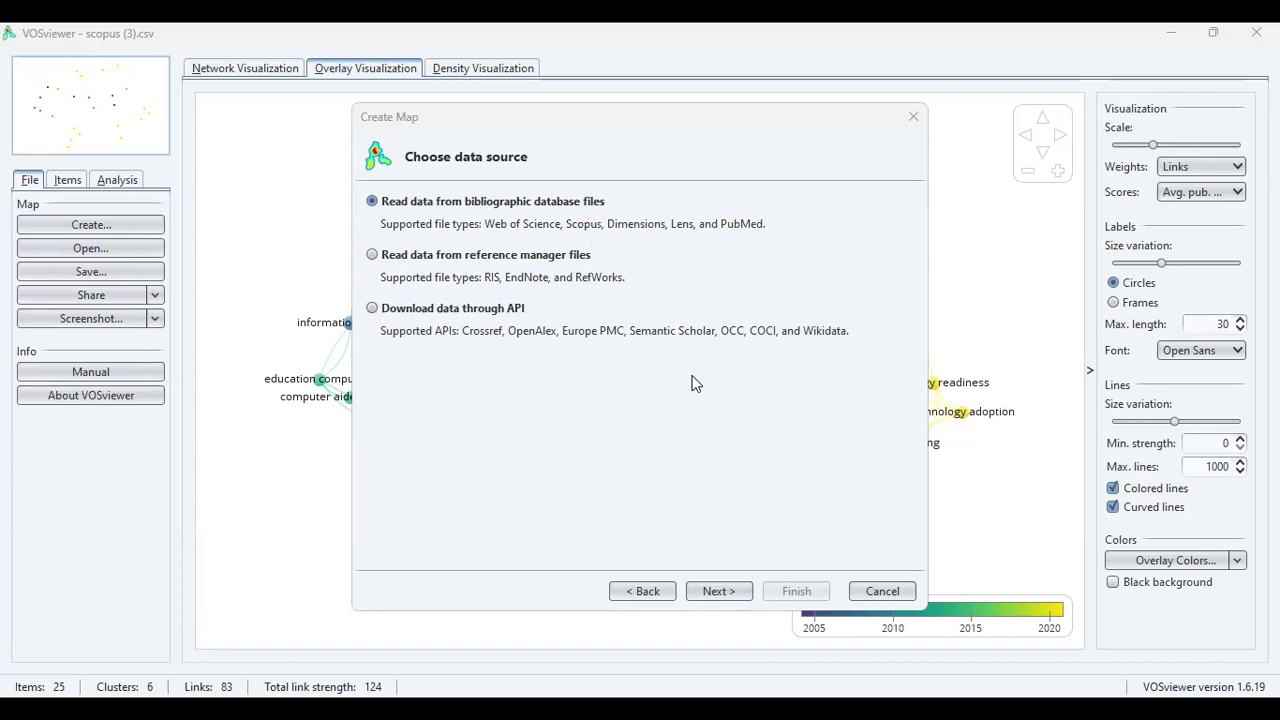
- Read the map data from bibliographic database files, using scopus (4).csv from the Downloads folder as the Scopus file
{"action": "left_click", "coordinate": [727, 593]}
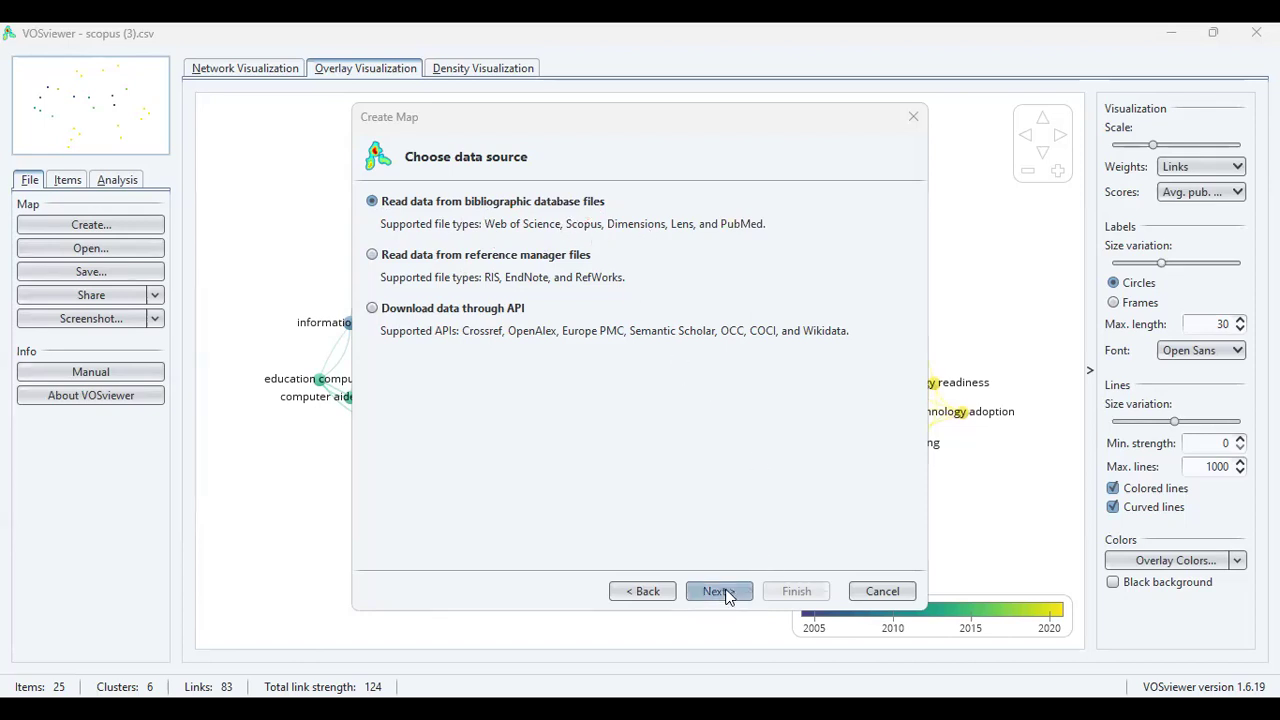
{"action": "left_click", "coordinate": [727, 593]}
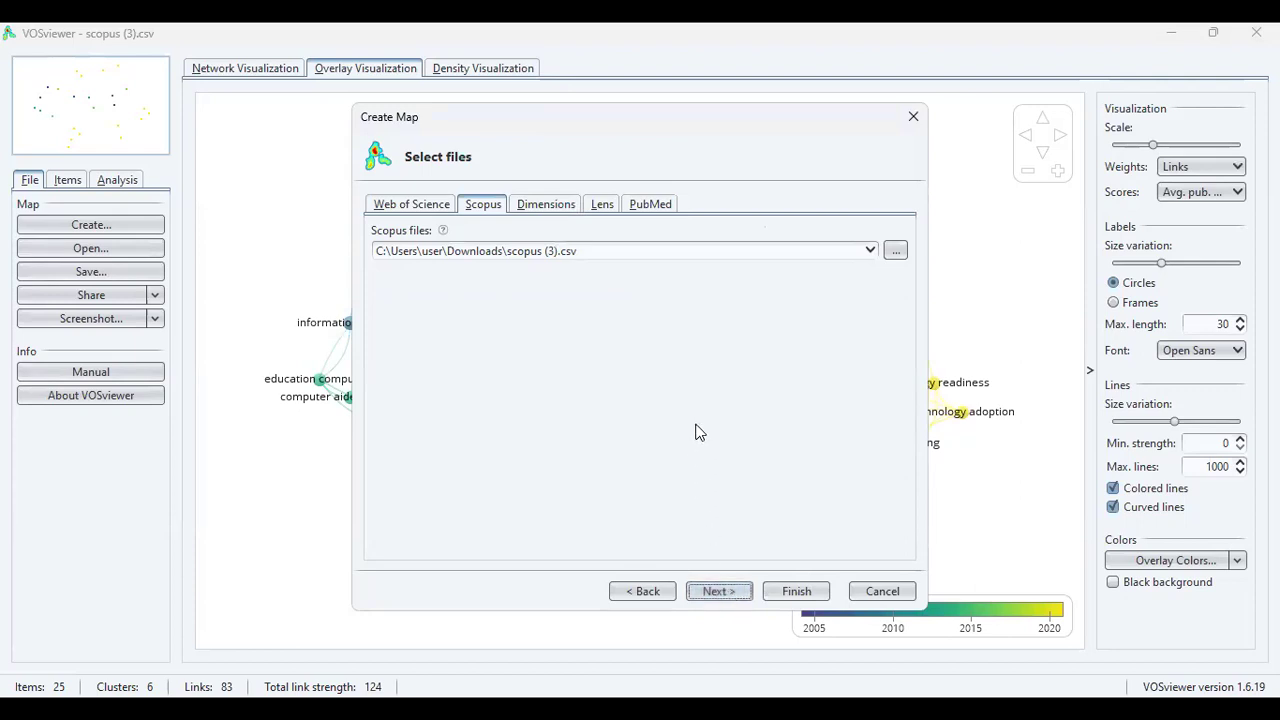
{"action": "left_click", "coordinate": [415, 206]}
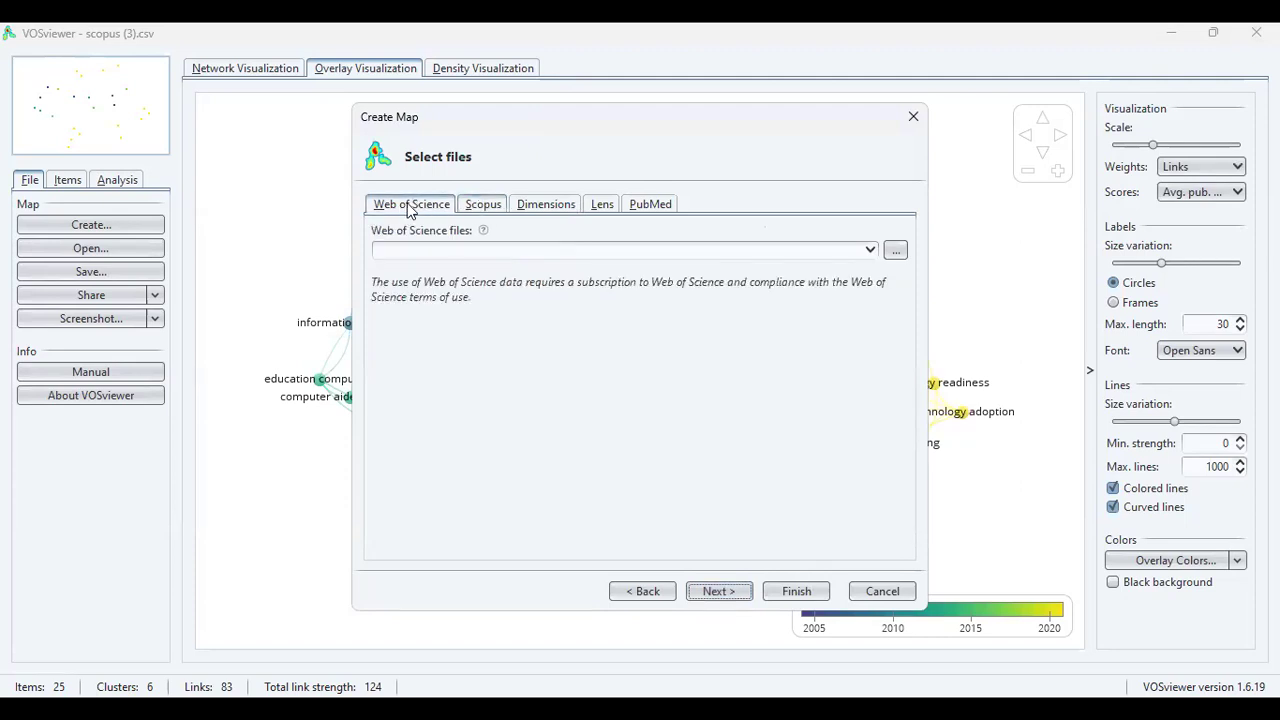
{"action": "left_click", "coordinate": [484, 205]}
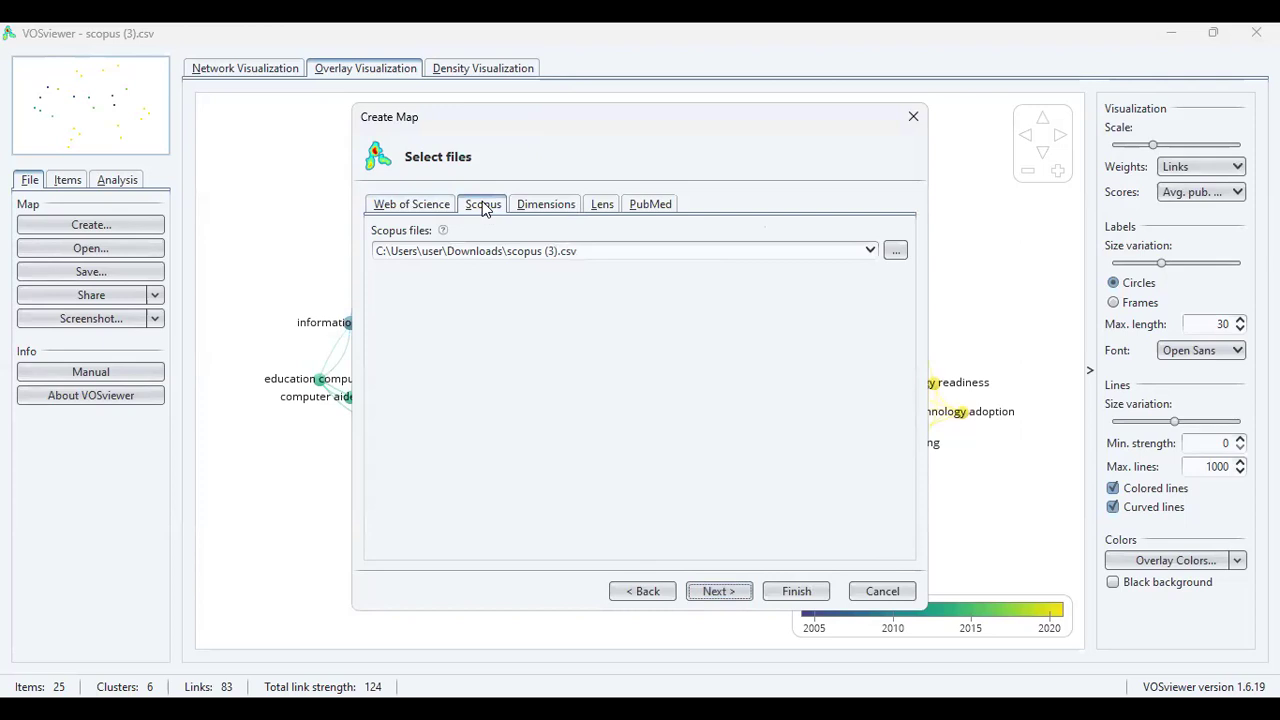
{"action": "left_click", "coordinate": [870, 250]}
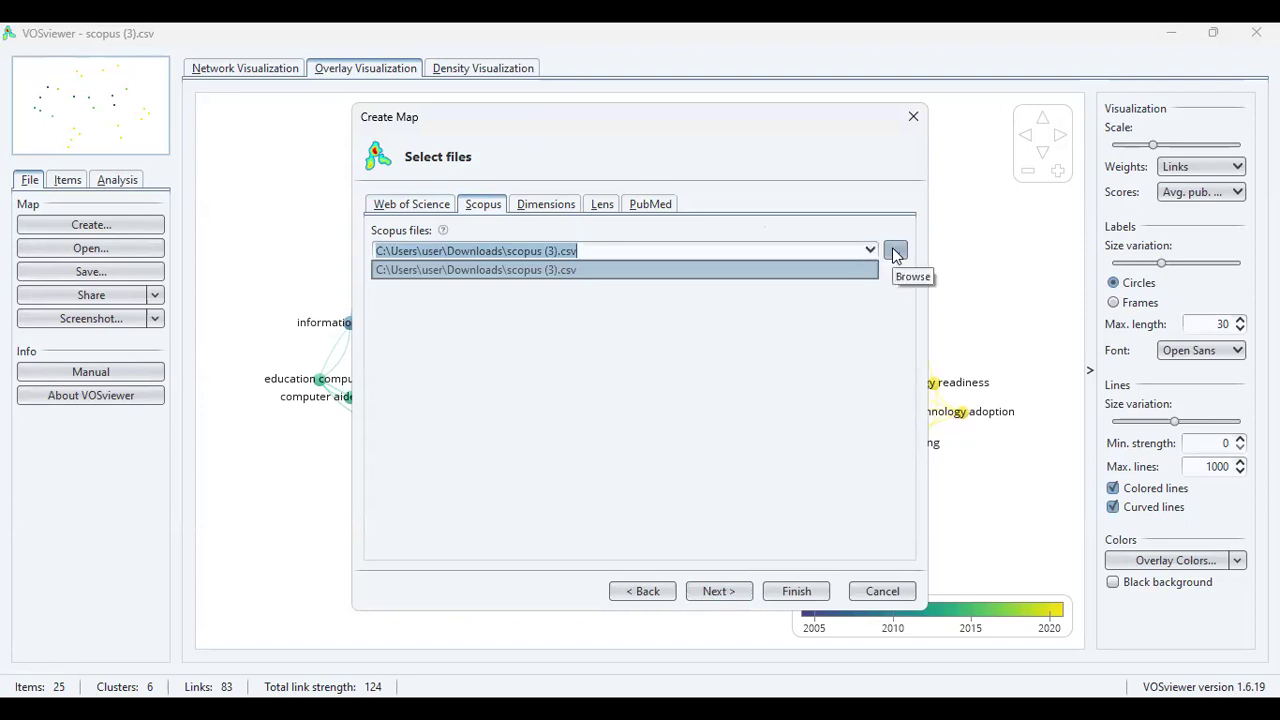
{"action": "left_click", "coordinate": [895, 253]}
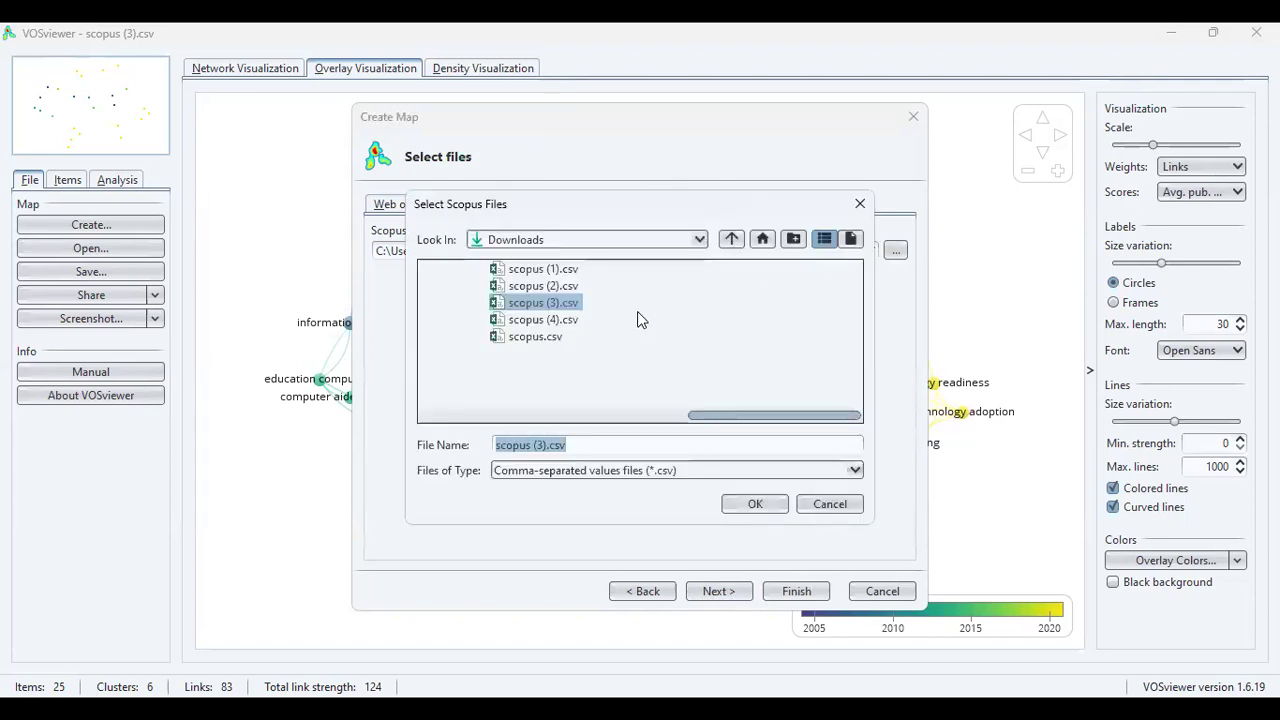
{"action": "left_click", "coordinate": [860, 206]}
{"action": "left_click", "coordinate": [895, 251]}
{"action": "left_click", "coordinate": [551, 319]}
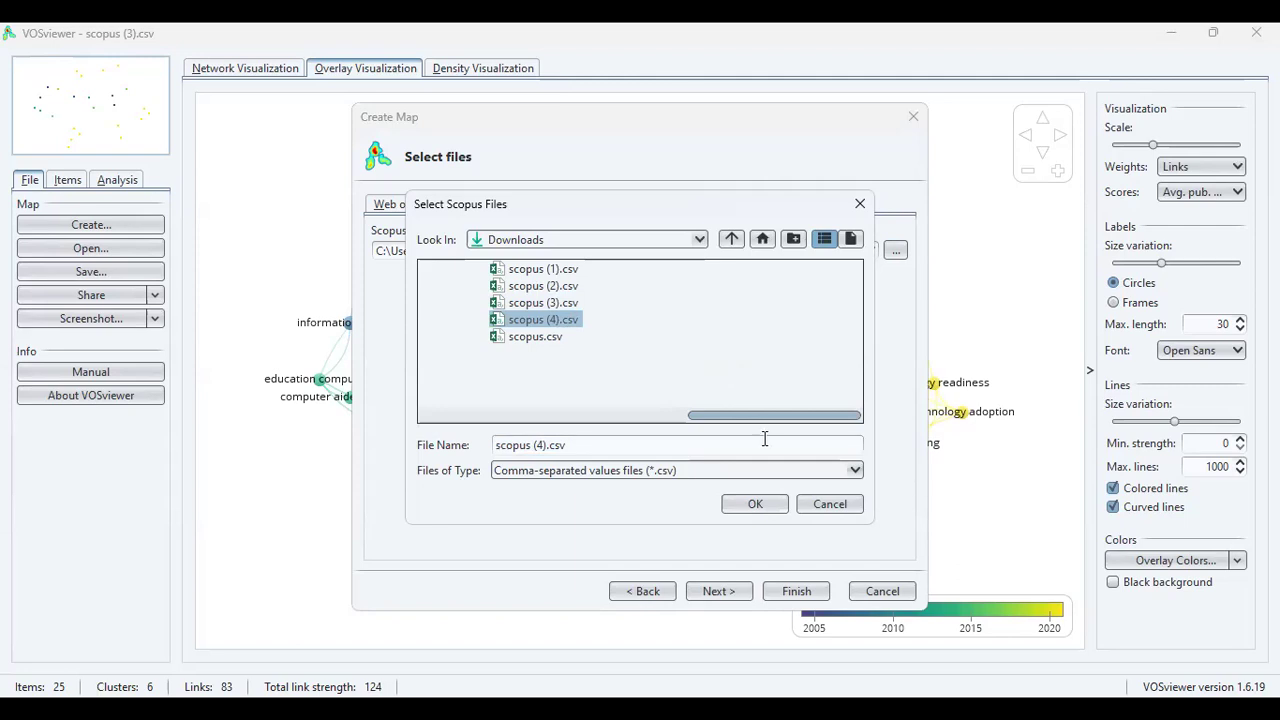
{"action": "left_click", "coordinate": [750, 506]}
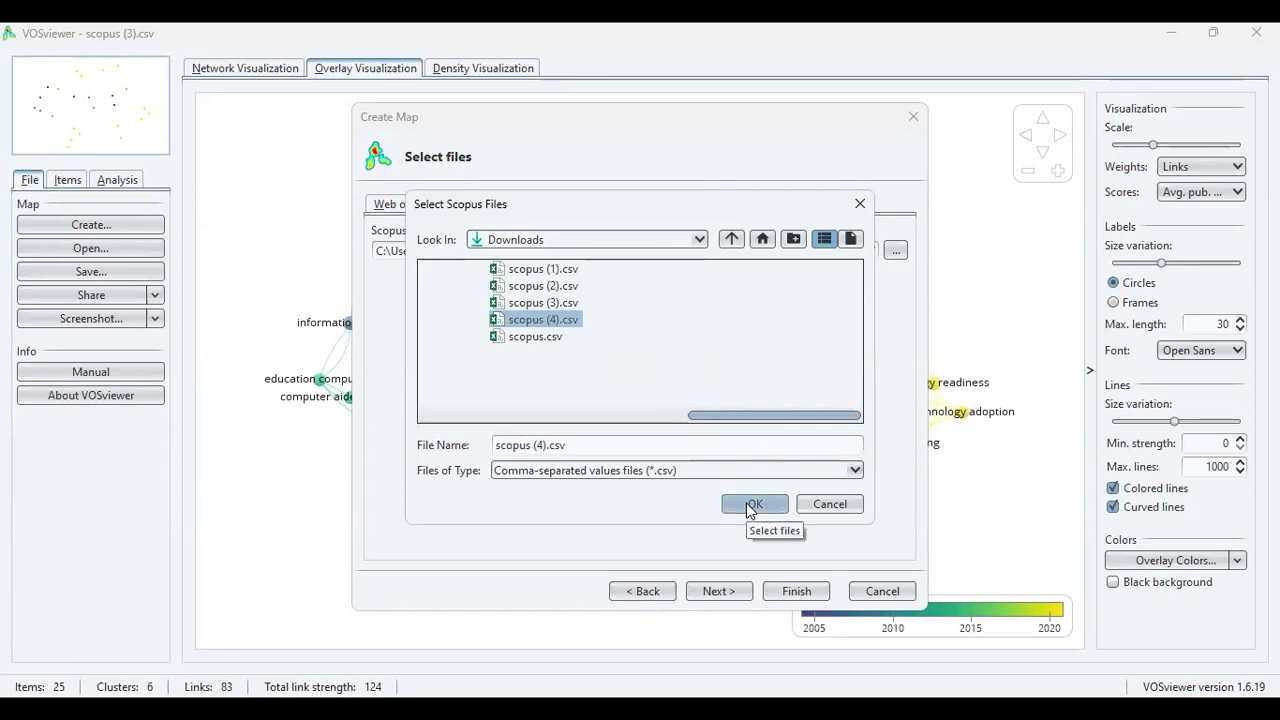
{"action": "left_click", "coordinate": [750, 506]}
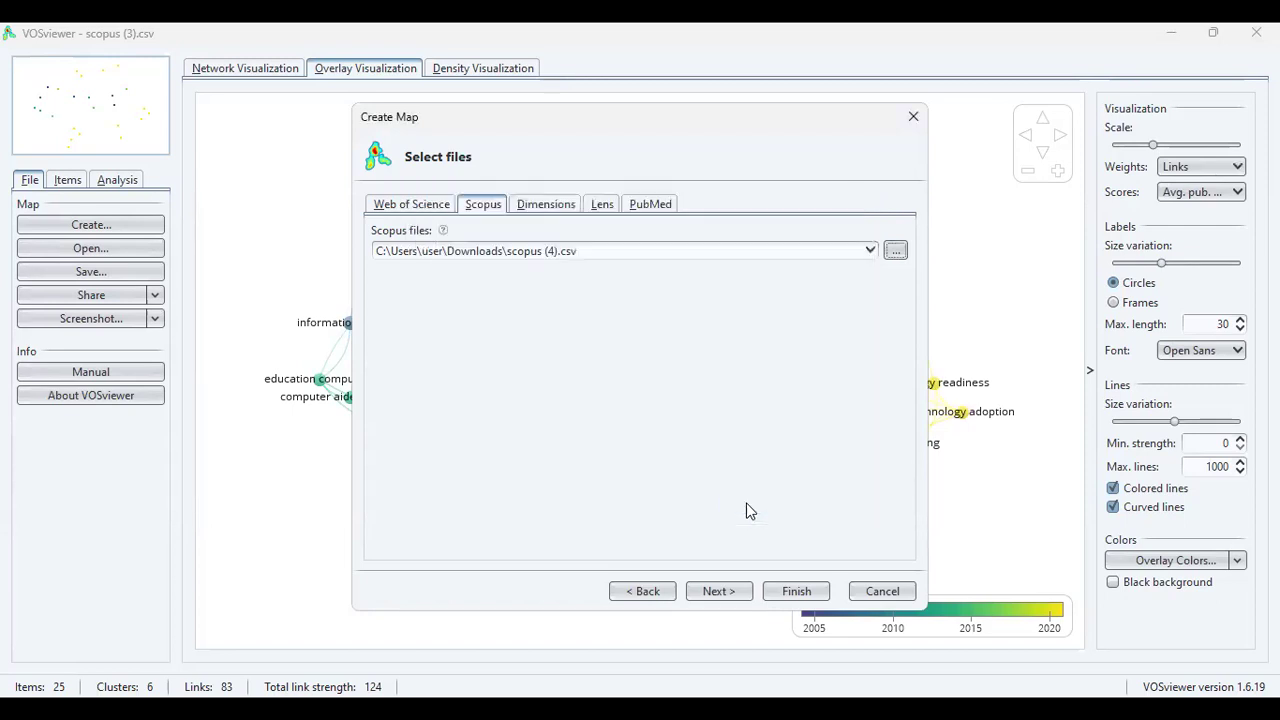
{"action": "left_click", "coordinate": [711, 596]}
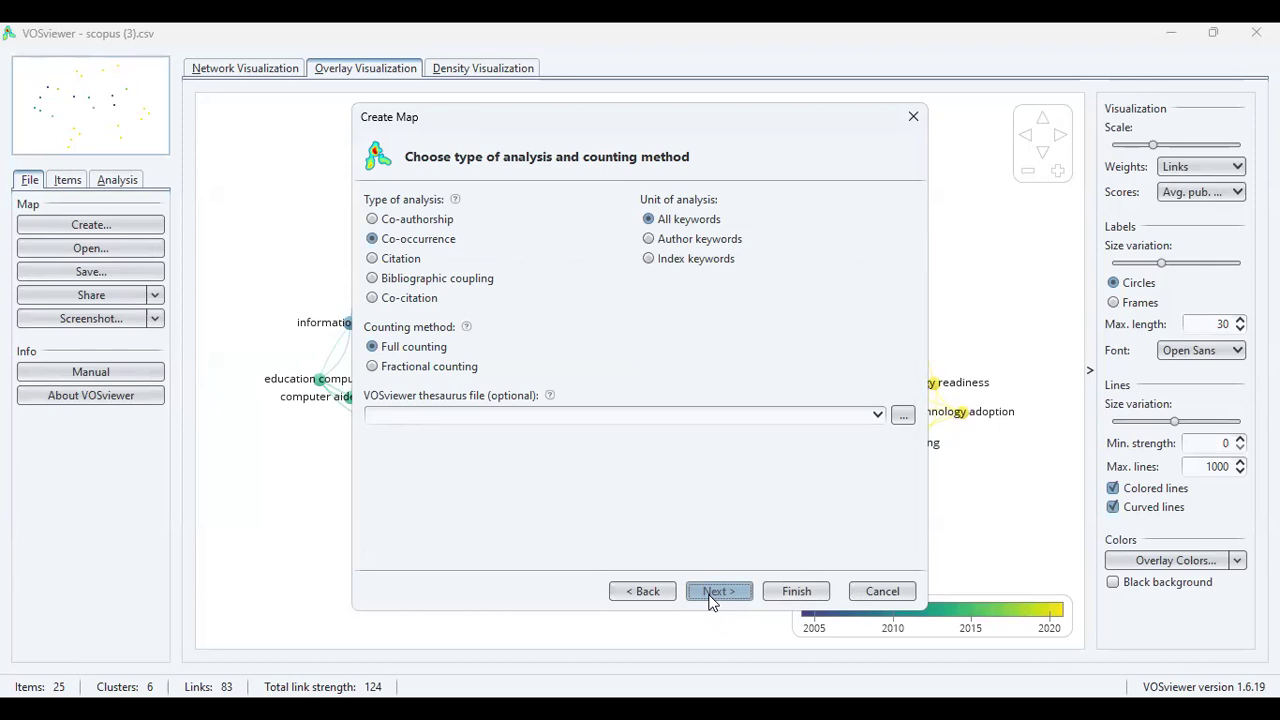
- Set the analysis type to co-authorship with countries as the unit of analysis, keeping full counting
{"action": "left_click", "coordinate": [374, 222]}
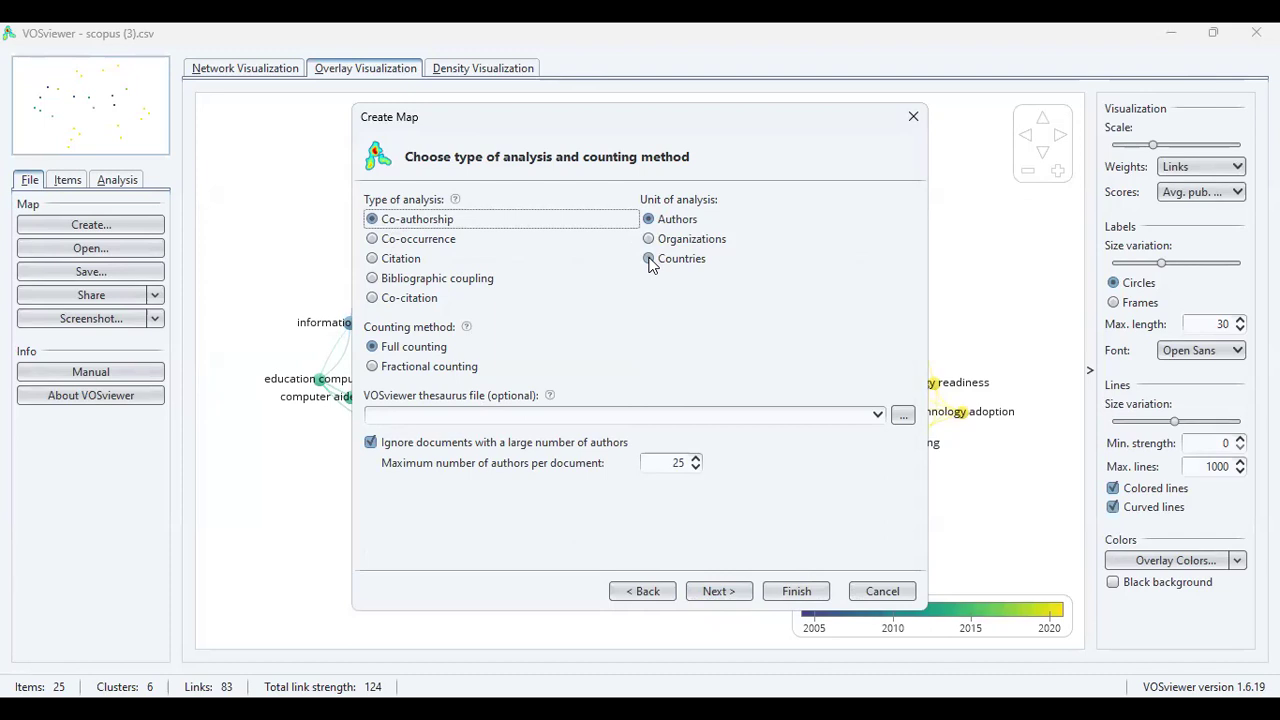
{"action": "left_click", "coordinate": [649, 259]}
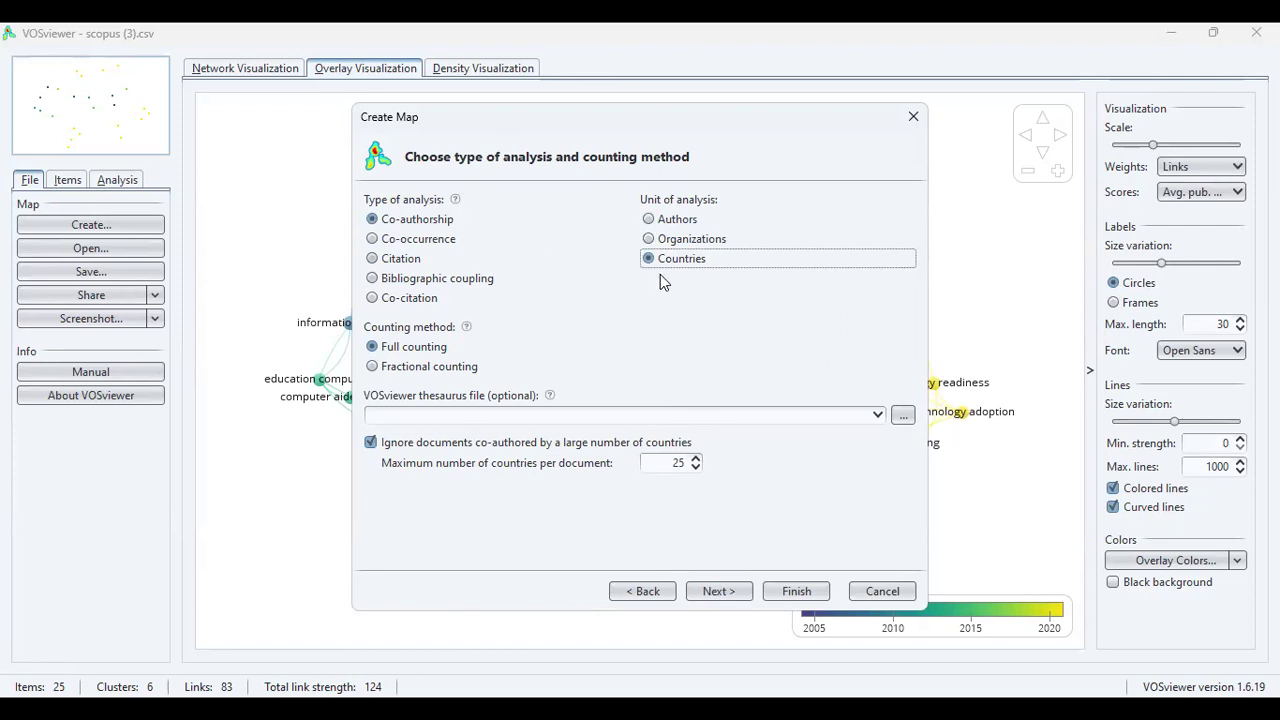
{"action": "left_click", "coordinate": [718, 591]}
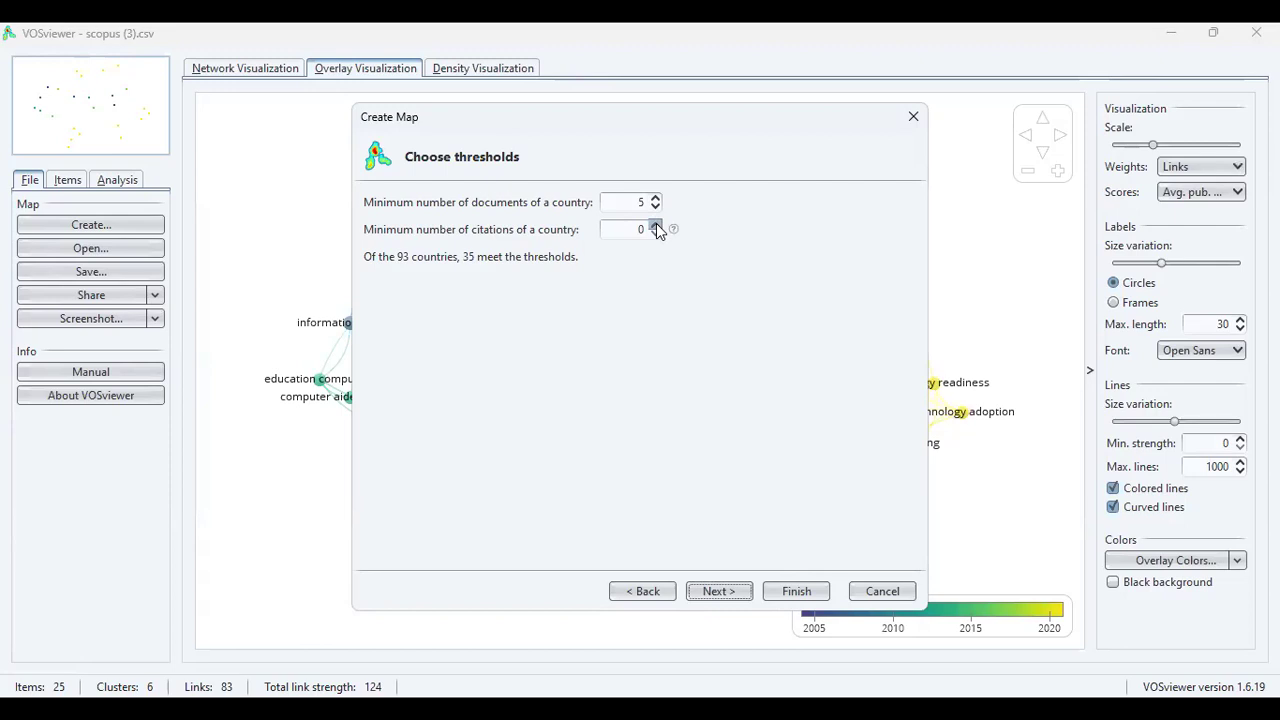
- Accept the country thresholds with a minimum of 5 documents, keep all 35 countries selected, and generate the map
{"action": "left_click", "coordinate": [656, 228]}
{"action": "left_click", "coordinate": [655, 225]}
{"action": "left_click", "coordinate": [654, 234]}
{"action": "left_click", "coordinate": [718, 591]}
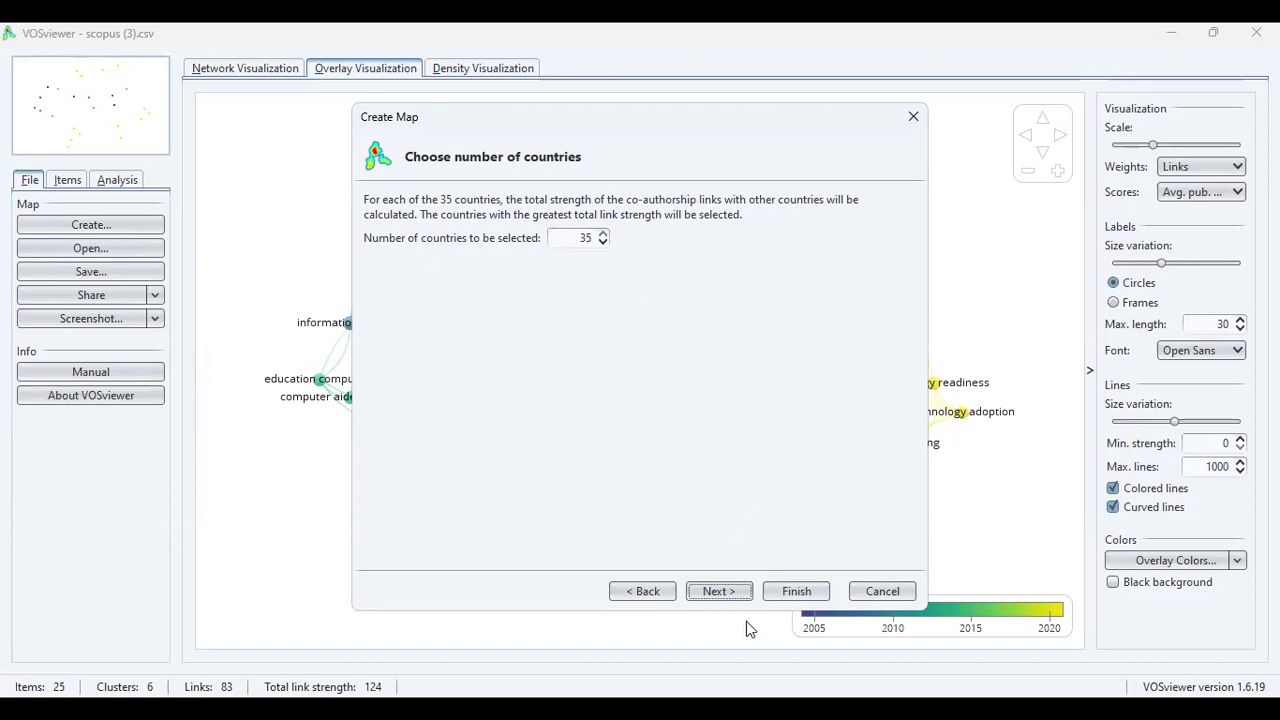
{"action": "left_click", "coordinate": [725, 594]}
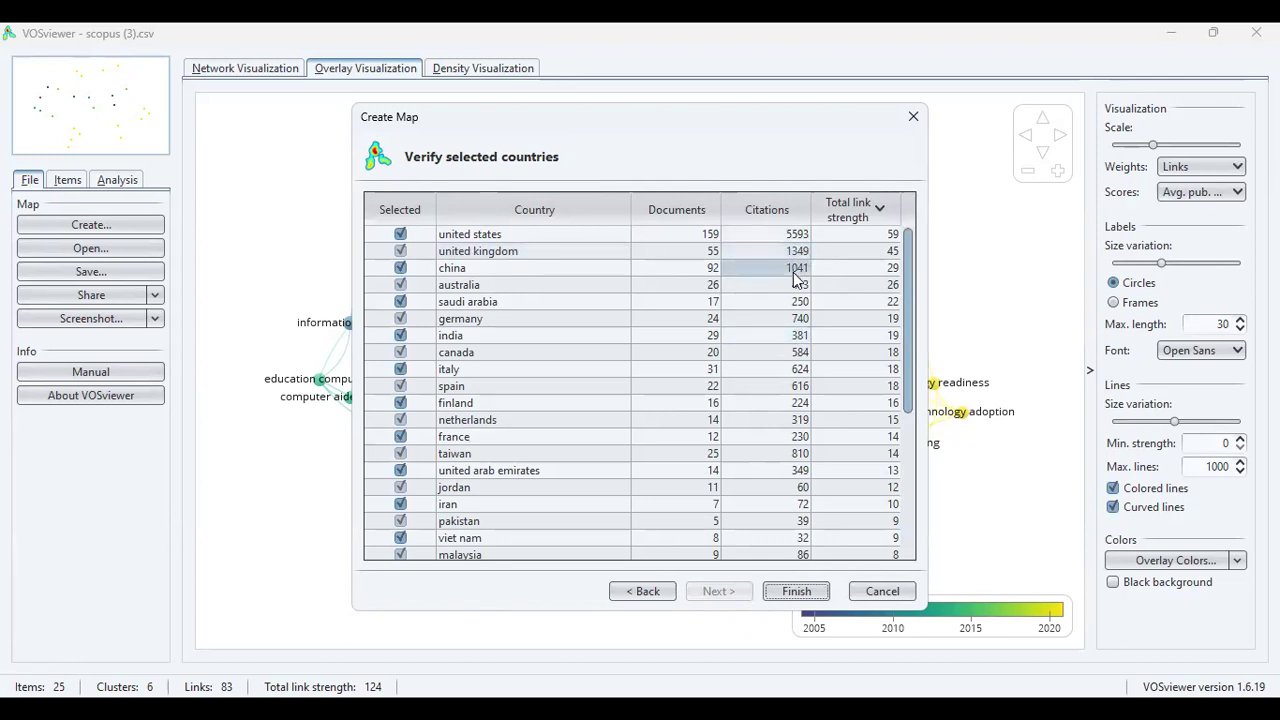
{"action": "left_click", "coordinate": [786, 593]}
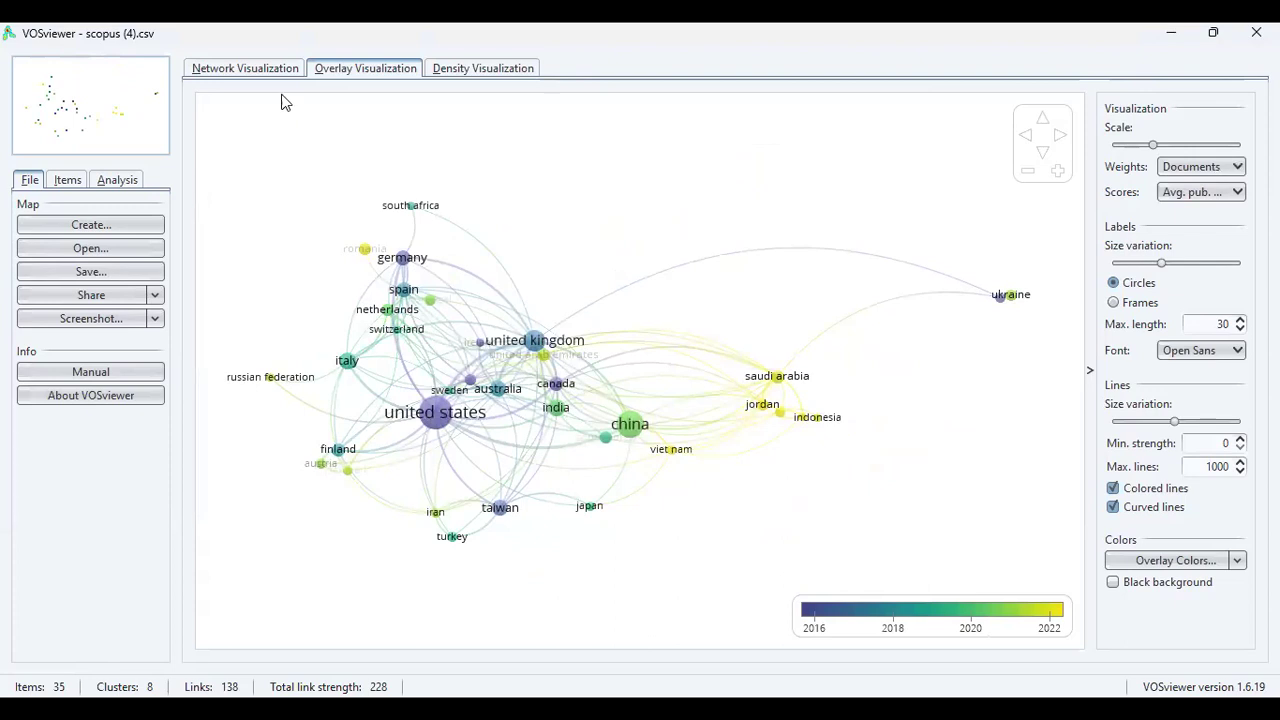
- View the country co-authorship map first as a network visualization and again as an overlay visualization
{"action": "left_click", "coordinate": [261, 72]}
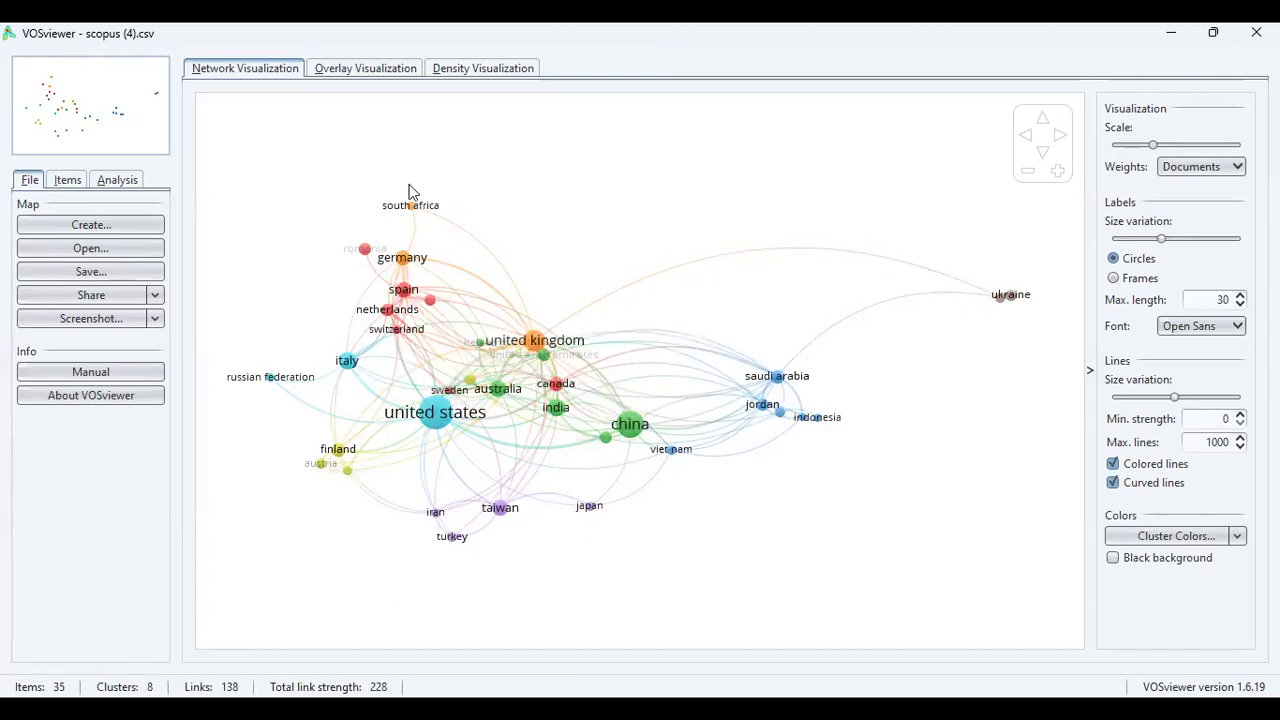
{"action": "left_click", "coordinate": [350, 68]}
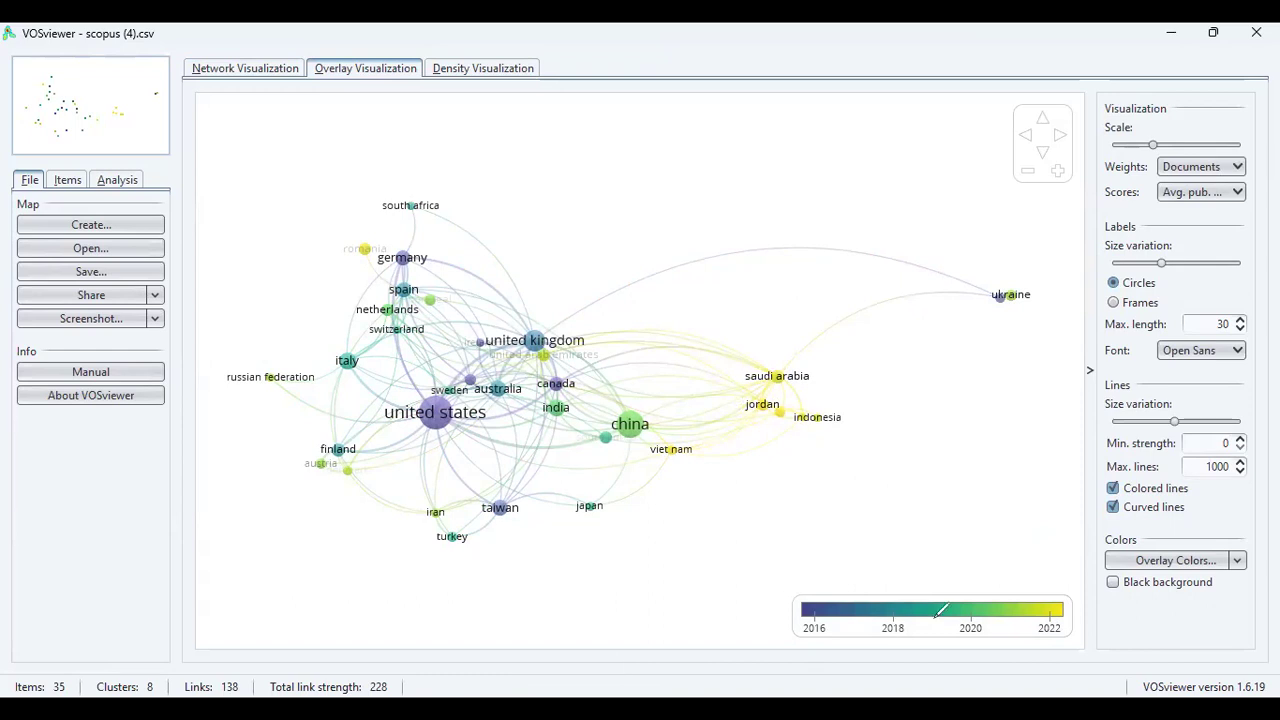
{"action": "mouse_move", "coordinate": [1036, 603]}
{"action": "left_mouse_down"}
{"action": "mouse_move", "coordinate": [936, 592]}
{"action": "mouse_move", "coordinate": [932, 610]}
{"action": "mouse_move", "coordinate": [957, 646]}
{"action": "mouse_move", "coordinate": [1006, 636]}
{"action": "mouse_move", "coordinate": [958, 586]}
{"action": "left_mouse_up"}
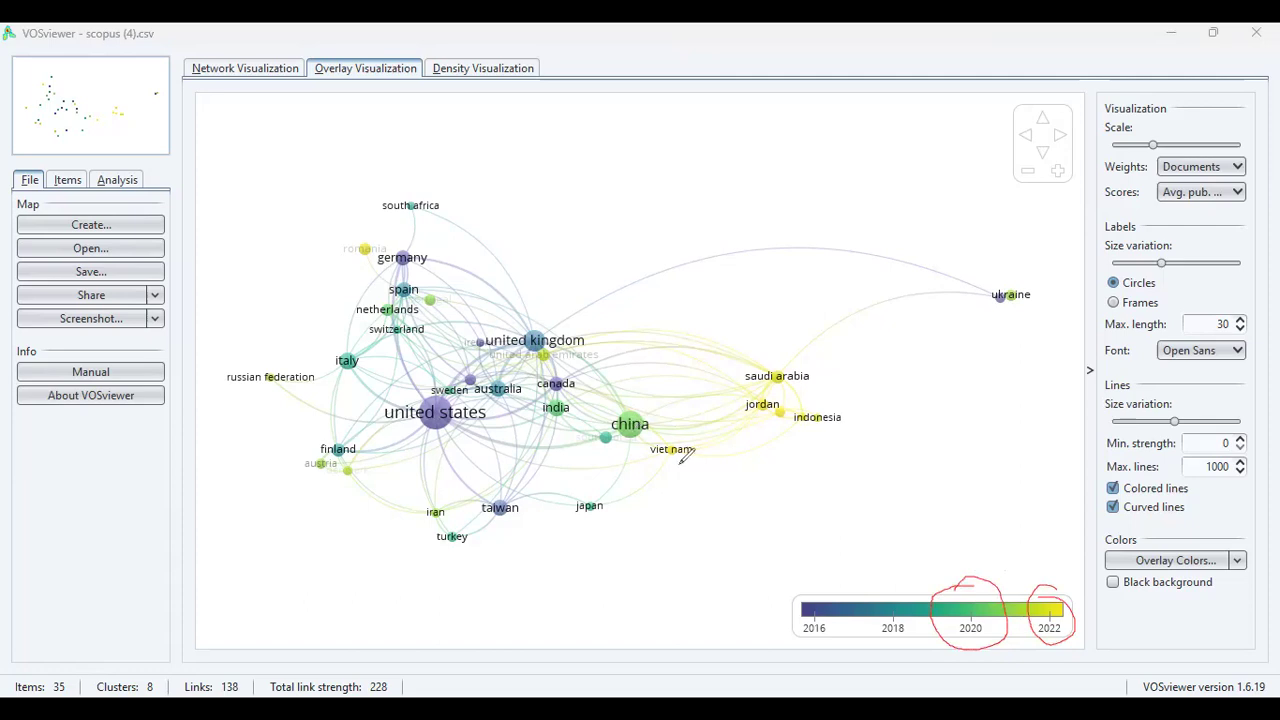
{"action": "left_click_drag", "start_coordinate": [650, 423], "coordinate": [673, 446]}
{"action": "mouse_move", "coordinate": [410, 198]}
{"action": "left_mouse_down"}
{"action": "mouse_move", "coordinate": [428, 220]}
{"action": "mouse_move", "coordinate": [410, 196]}
{"action": "mouse_move", "coordinate": [396, 200]}
{"action": "left_mouse_up"}
{"action": "mouse_move", "coordinate": [930, 584]}
{"action": "left_mouse_down"}
{"action": "mouse_move", "coordinate": [880, 602]}
{"action": "mouse_move", "coordinate": [900, 663]}
{"action": "mouse_move", "coordinate": [940, 626]}
{"action": "mouse_move", "coordinate": [908, 582]}
{"action": "left_mouse_up"}
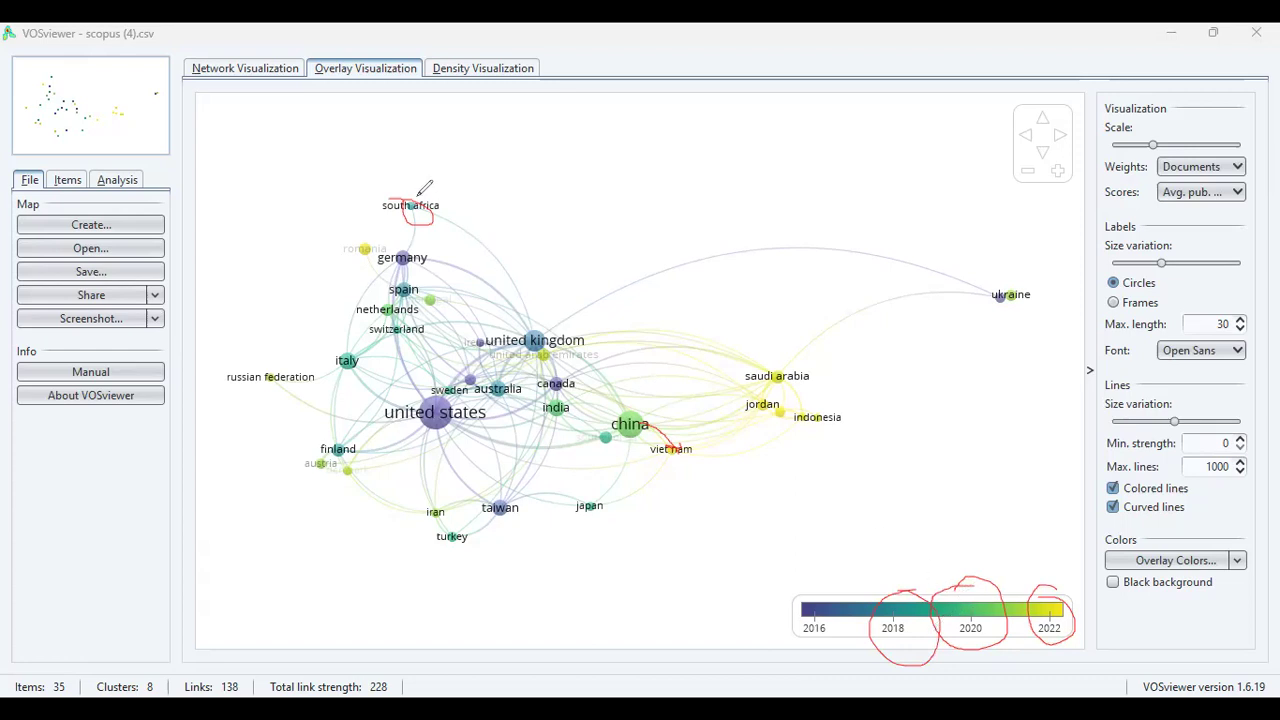
{"action": "left_click_drag", "start_coordinate": [444, 202], "coordinate": [492, 258]}
{"action": "left_click", "coordinate": [665, 435]}
{"action": "left_click", "coordinate": [483, 245]}
{"action": "left_click", "coordinate": [424, 208]}
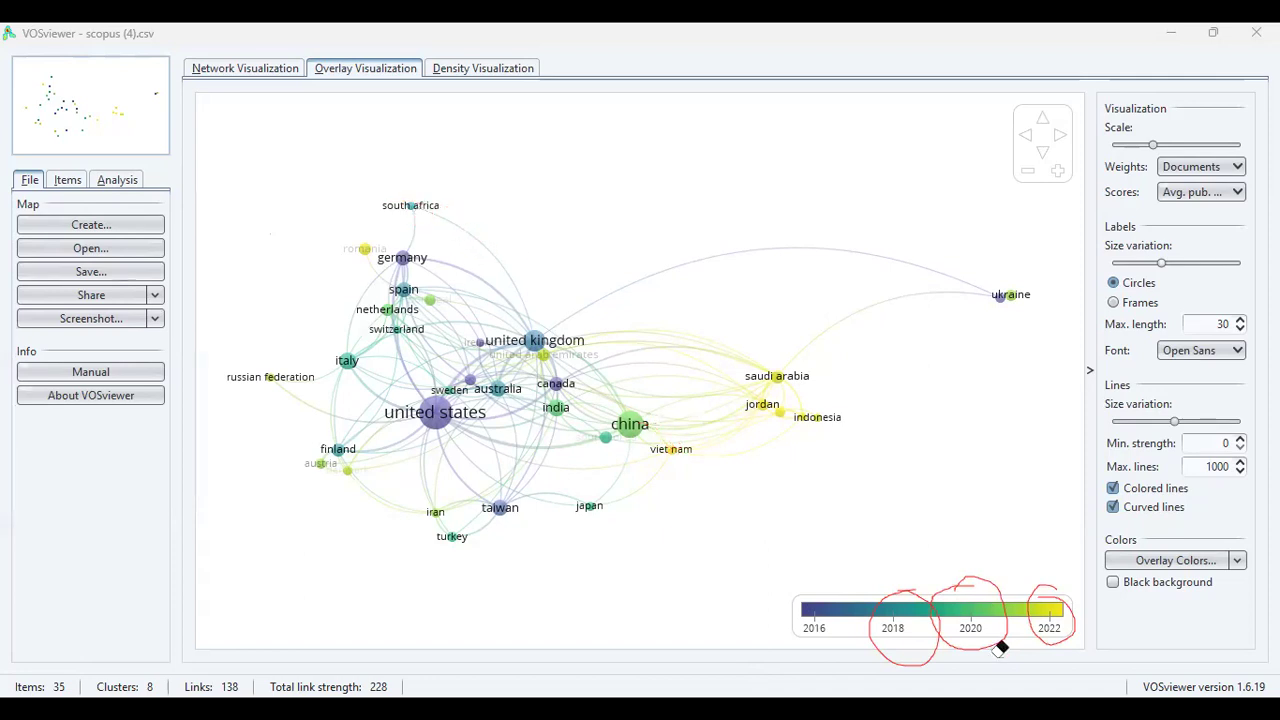
{"action": "left_click", "coordinate": [938, 592]}
{"action": "left_click", "coordinate": [927, 595]}
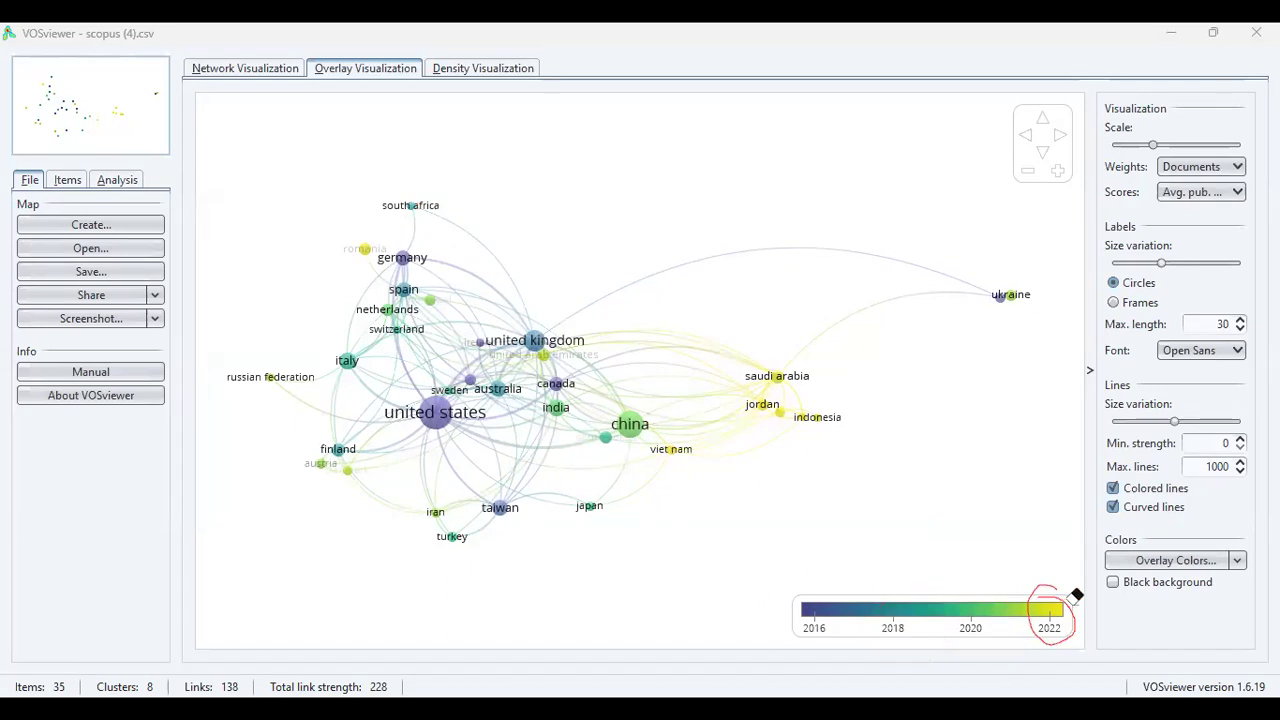
{"action": "left_click", "coordinate": [1063, 593]}
- Show the country co-authorship map as a density visualization
{"action": "left_click", "coordinate": [452, 72]}
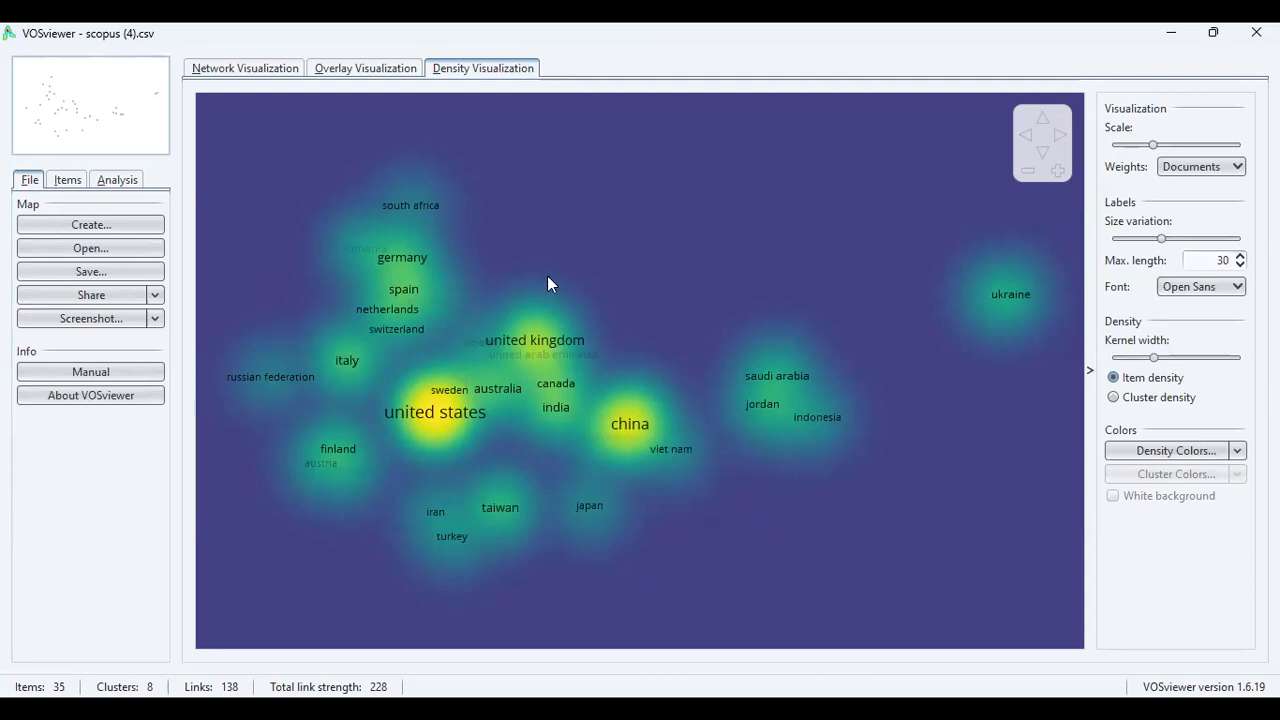
- Start a new bibliographic map from scopus (4).csv using co-occurrence of all keywords with full counting
{"action": "left_click", "coordinate": [75, 225]}
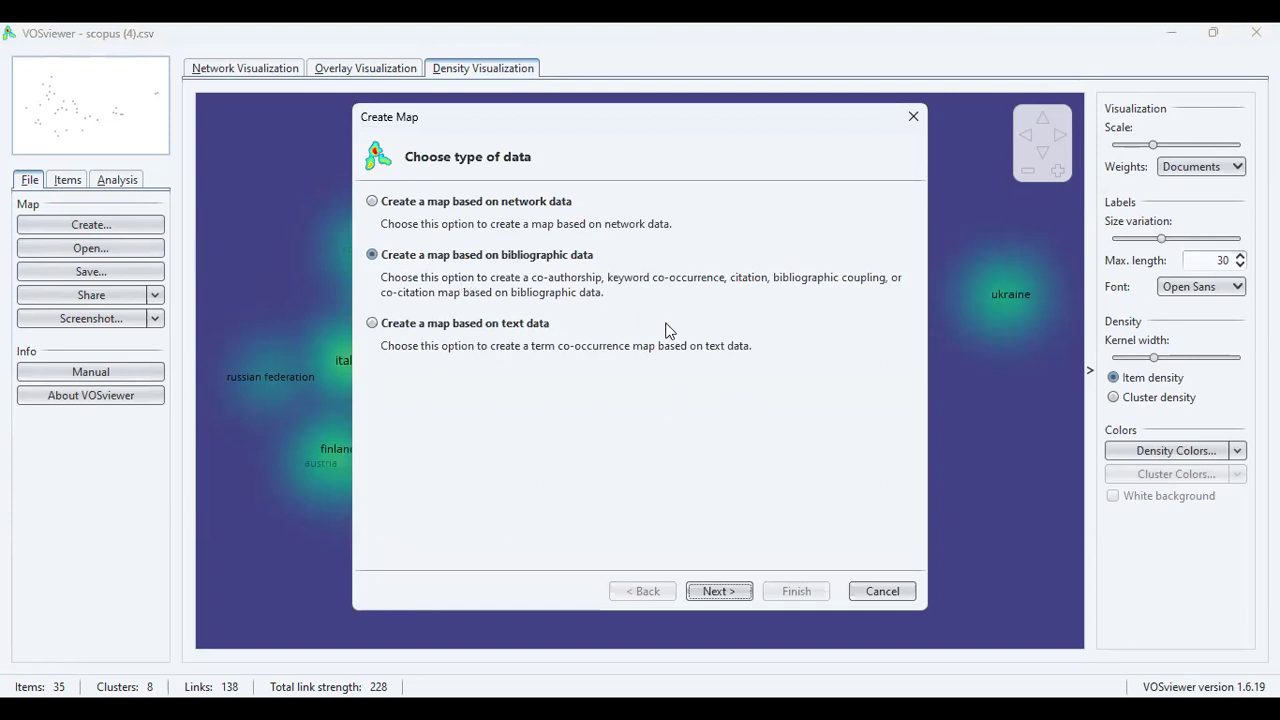
{"action": "left_click", "coordinate": [719, 591]}
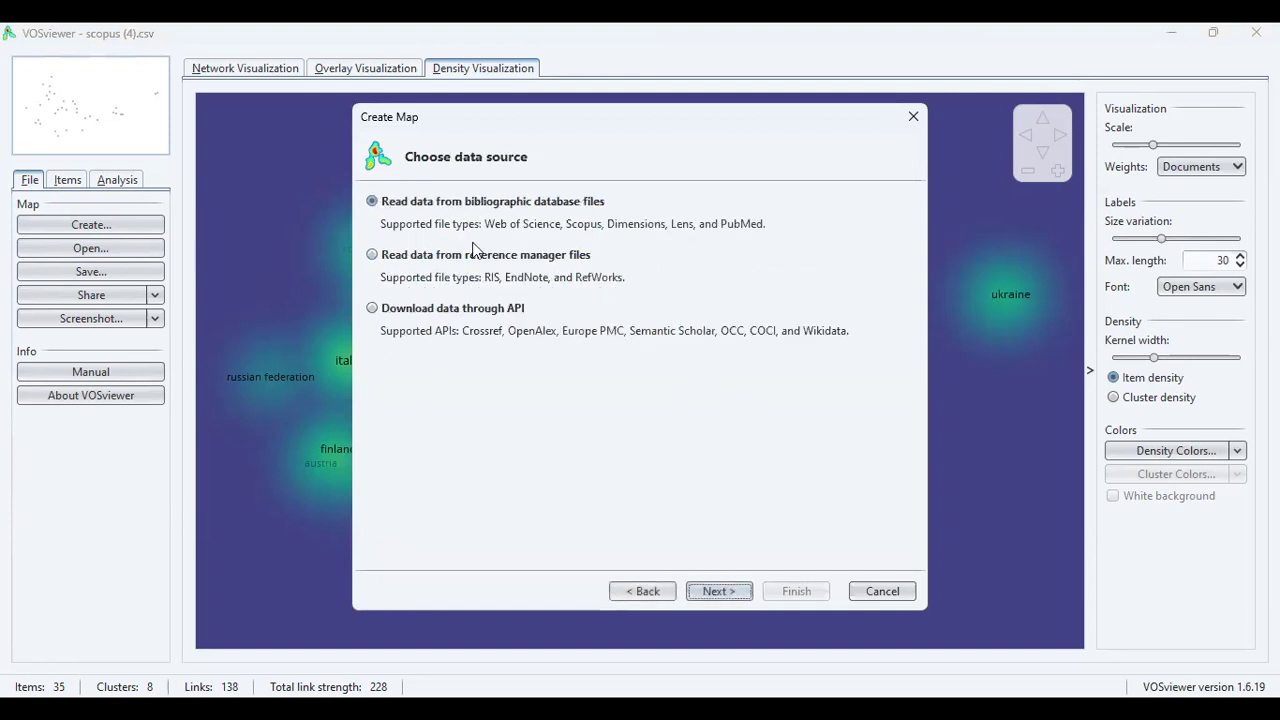
{"action": "left_click", "coordinate": [719, 591]}
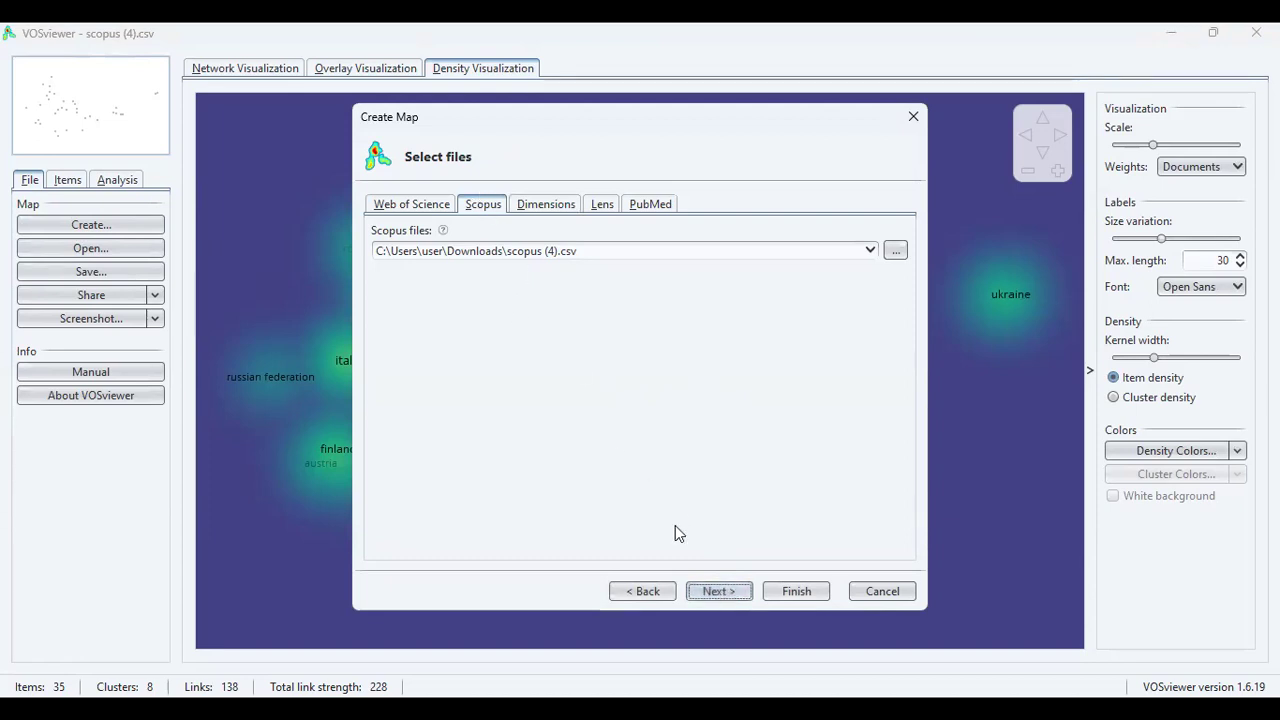
{"action": "left_click", "coordinate": [727, 595]}
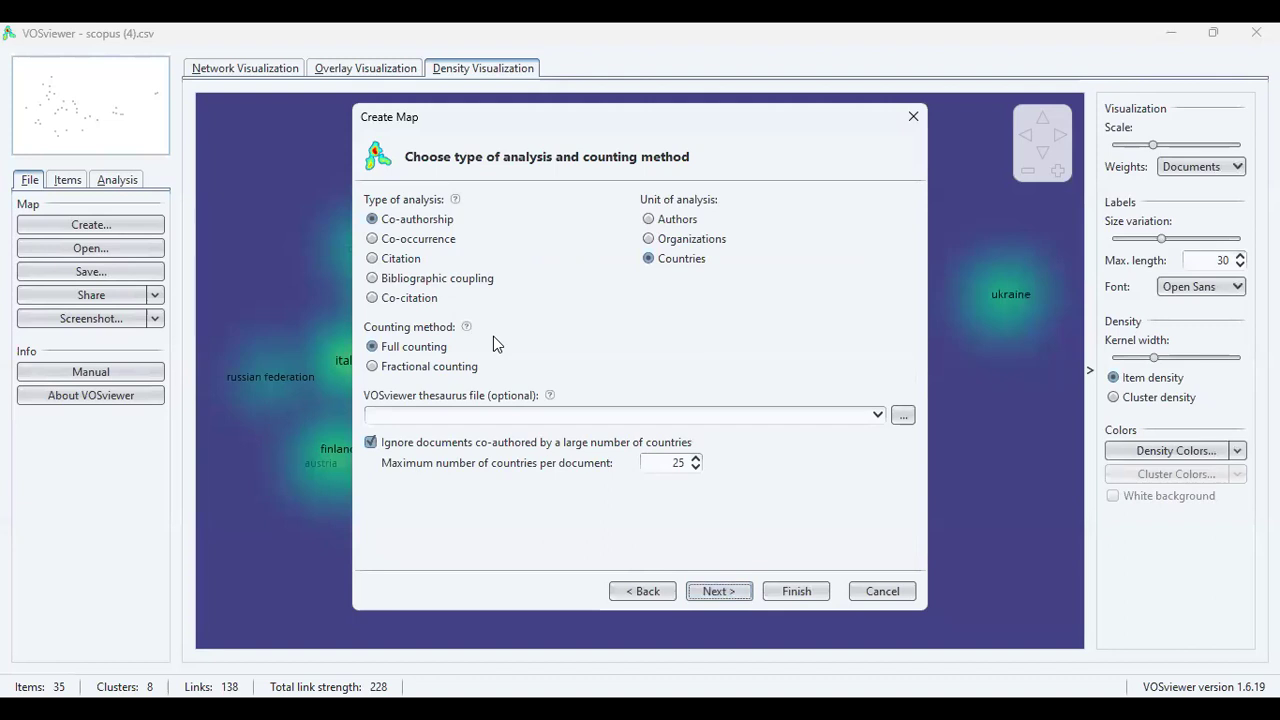
{"action": "left_click", "coordinate": [373, 240]}
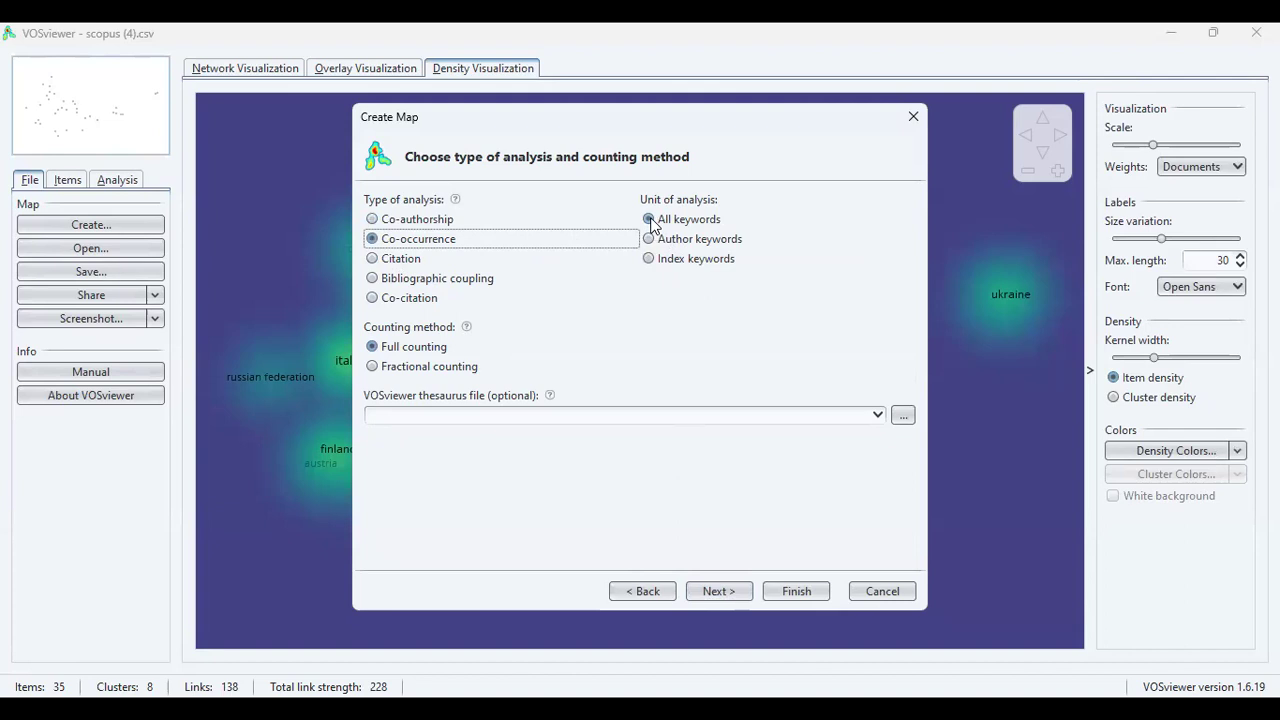
{"action": "left_click", "coordinate": [719, 591]}
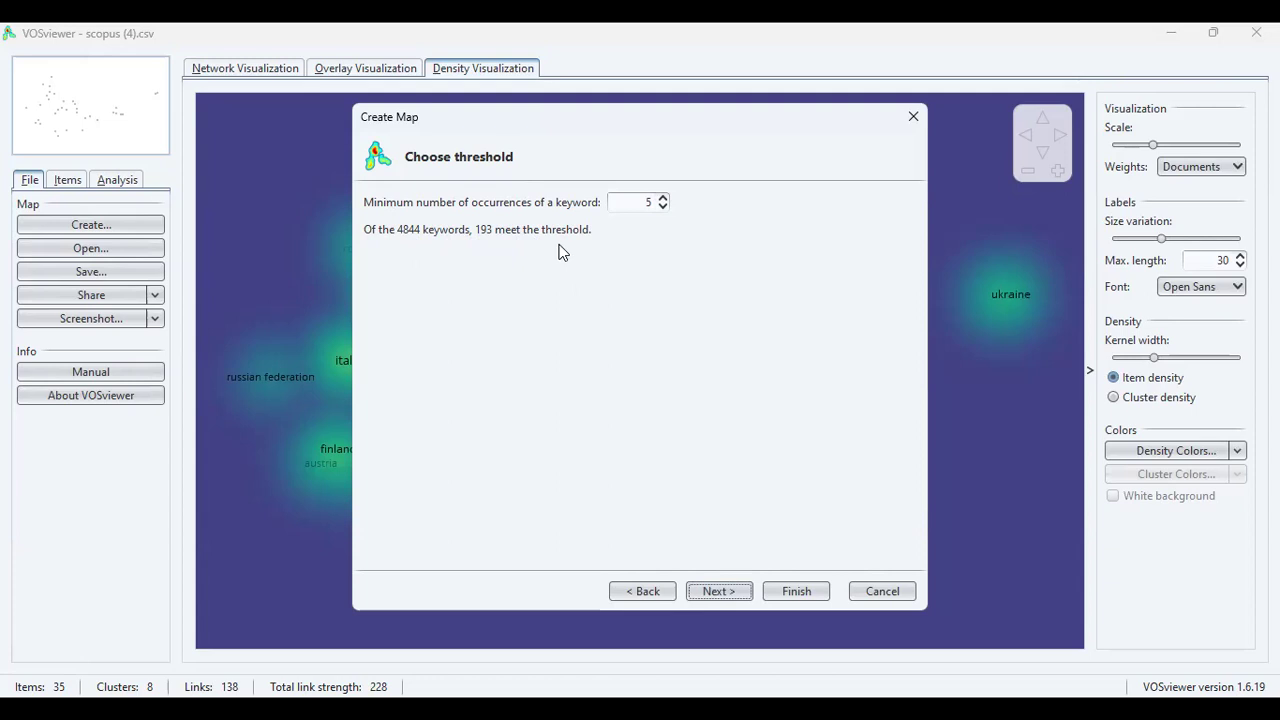
- Try lowering the minimum number of occurrences of a keyword to 1
{"action": "left_click", "coordinate": [662, 197]}
{"action": "left_click", "coordinate": [663, 198]}
{"action": "left_click", "coordinate": [663, 207]}
{"action": "left_click", "coordinate": [663, 207]}
{"action": "left_click", "coordinate": [663, 207]}
{"action": "left_click", "coordinate": [663, 207]}
{"action": "left_click", "coordinate": [663, 207]}
{"action": "left_click", "coordinate": [663, 207]}
{"action": "left_click", "coordinate": [662, 198]}
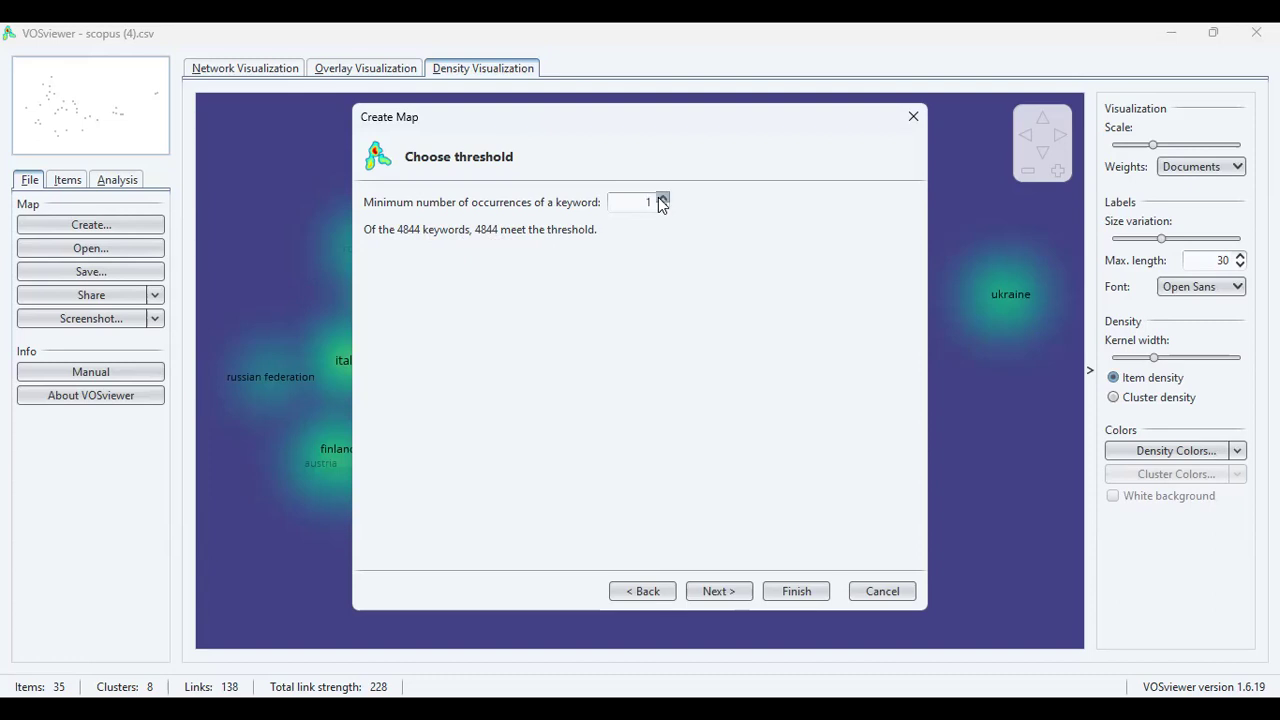
- Set the minimum number of occurrences of a keyword to 7
{"action": "left_click", "coordinate": [662, 198]}
{"action": "left_click", "coordinate": [662, 198]}
{"action": "left_click", "coordinate": [662, 198]}
{"action": "left_click", "coordinate": [662, 198]}
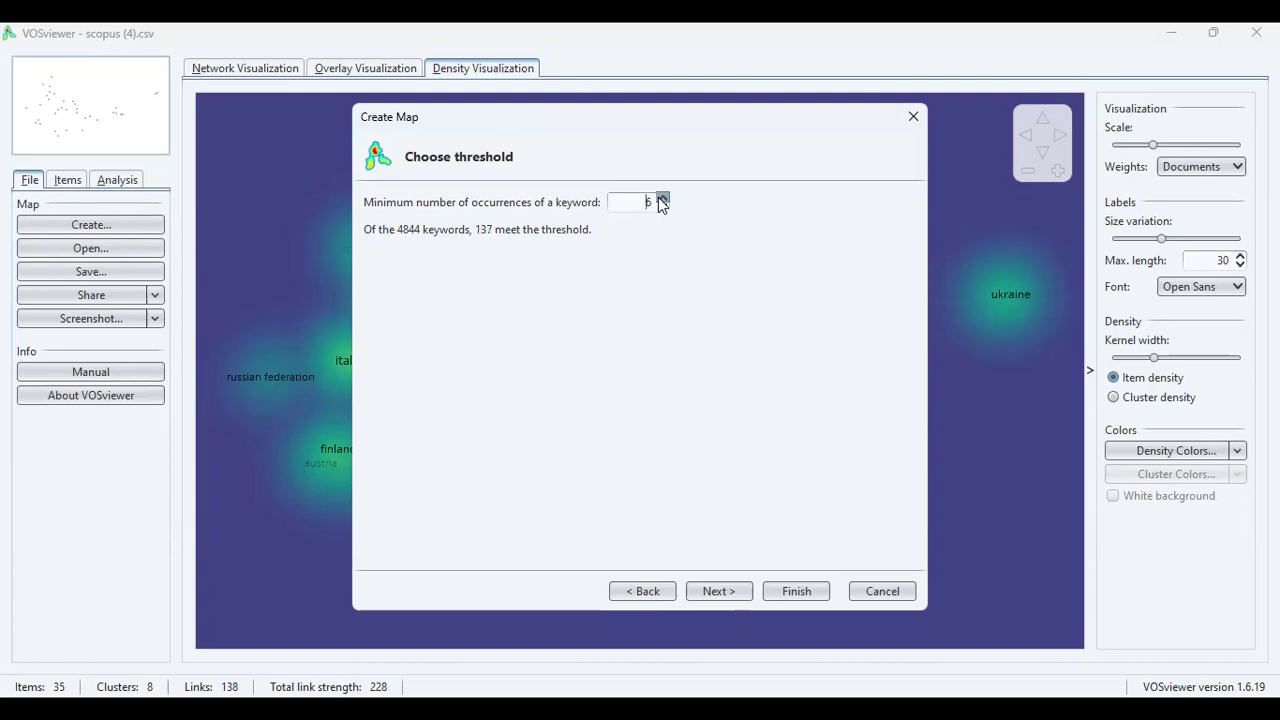
{"action": "left_click", "coordinate": [662, 198]}
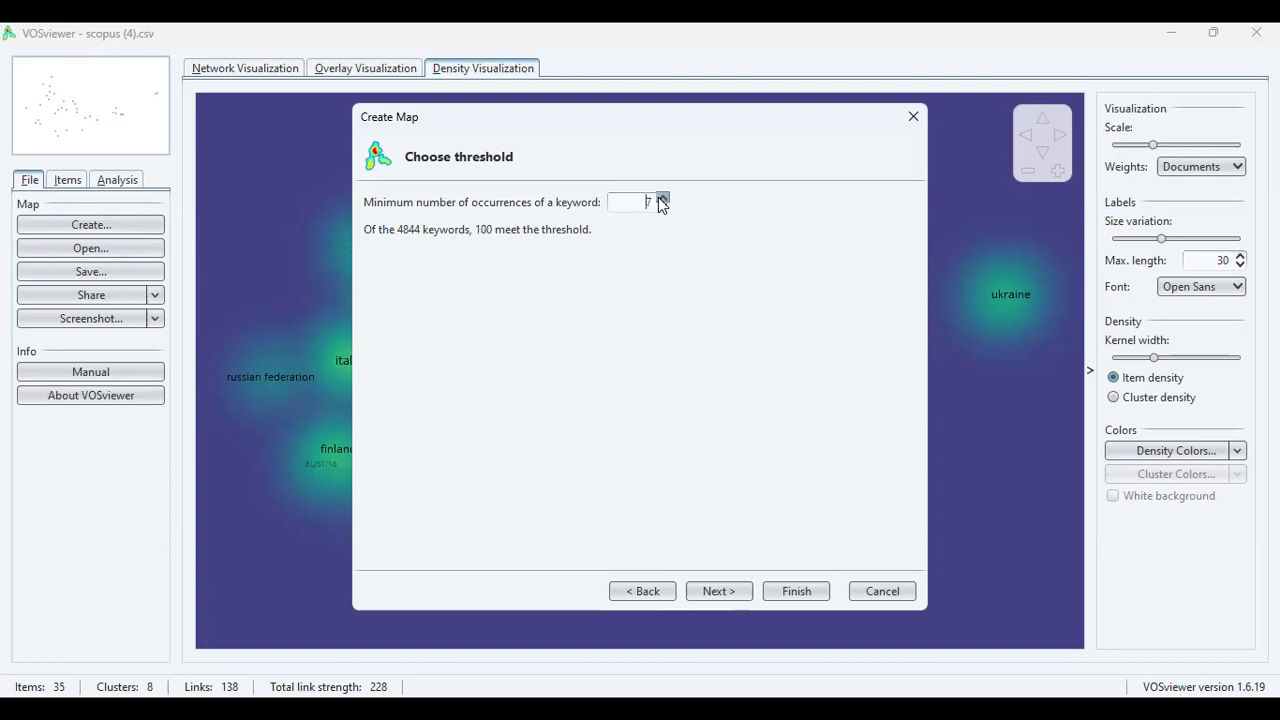
- Keep 100 keywords to be selected, check the keyword list, and generate the co-occurrence map
{"action": "left_click", "coordinate": [711, 597]}
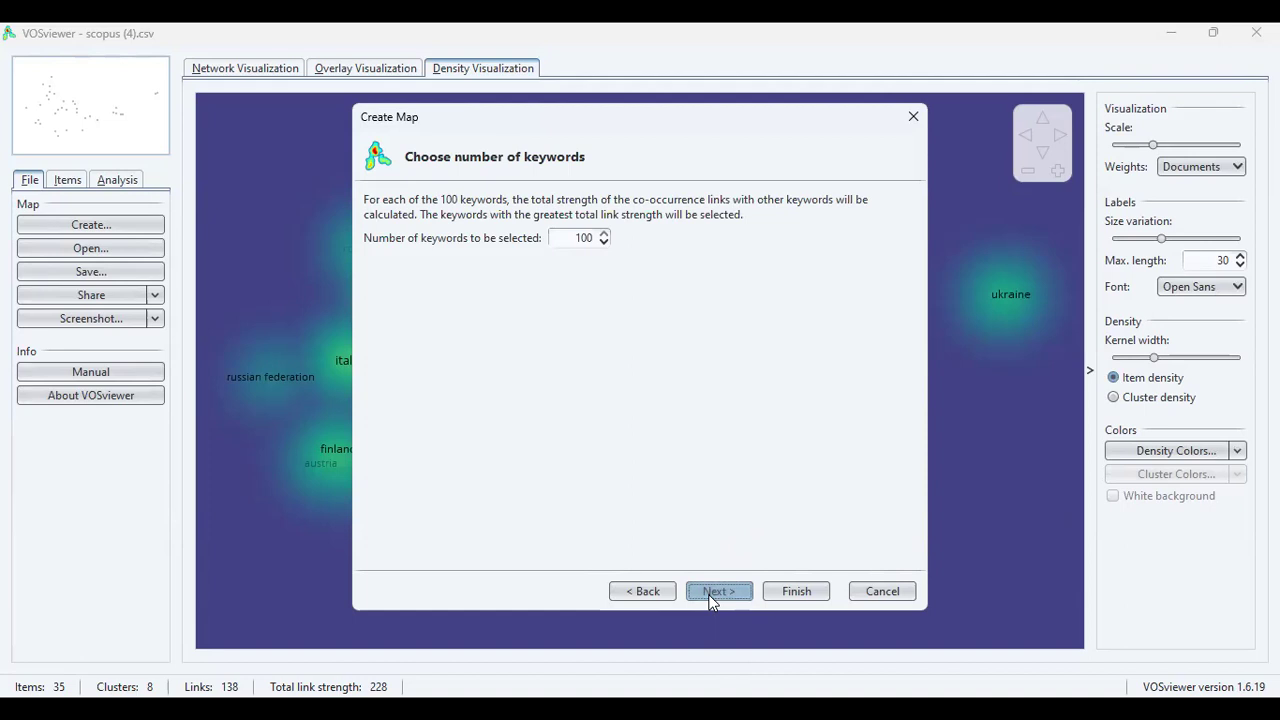
{"action": "left_click", "coordinate": [711, 596]}
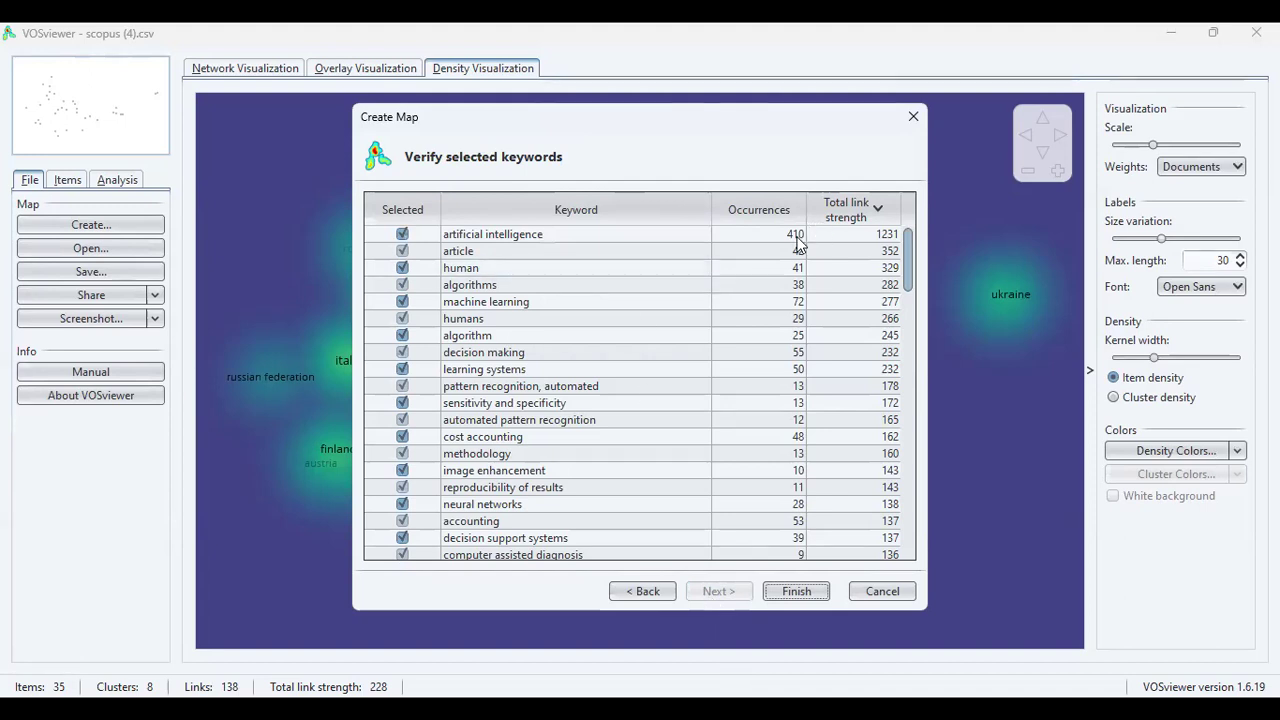
{"action": "left_click", "coordinate": [790, 240]}
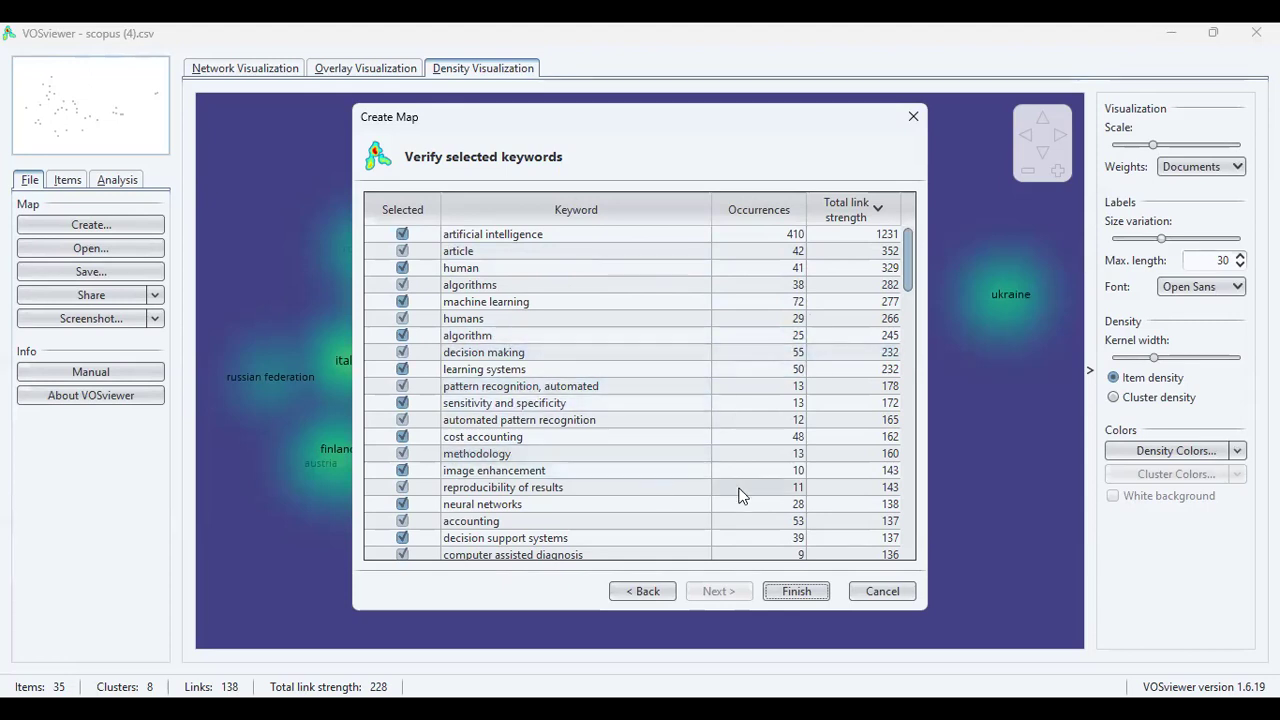
{"action": "left_click", "coordinate": [907, 525]}
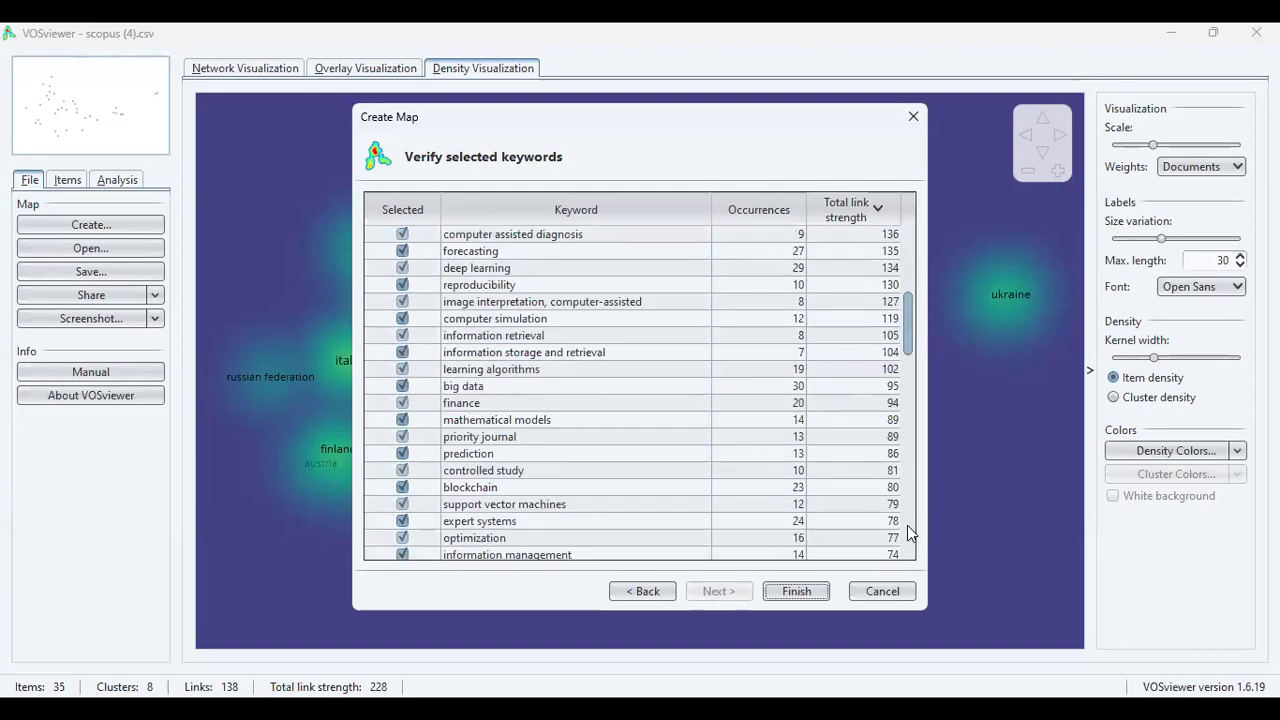
{"action": "left_click", "coordinate": [797, 592]}
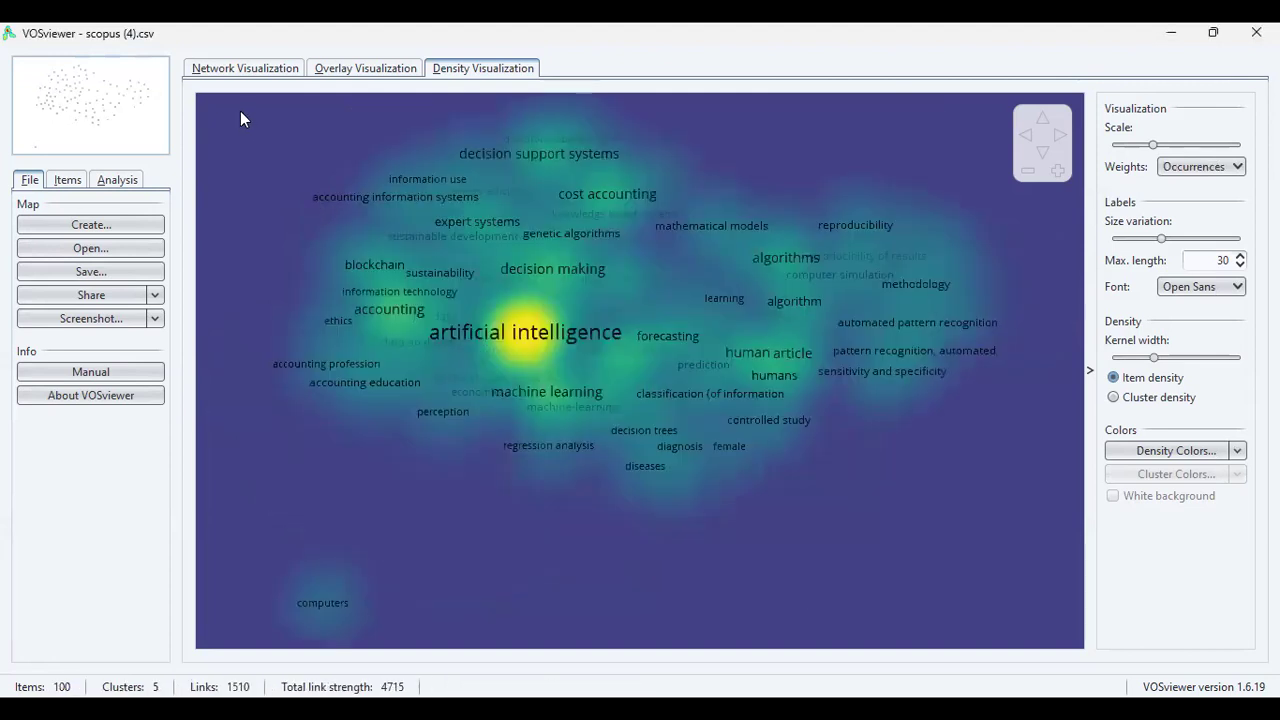
- Review the keyword co-occurrence map in the network, overlay and density visualizations, ending on the network visualization
{"action": "left_click", "coordinate": [226, 68]}
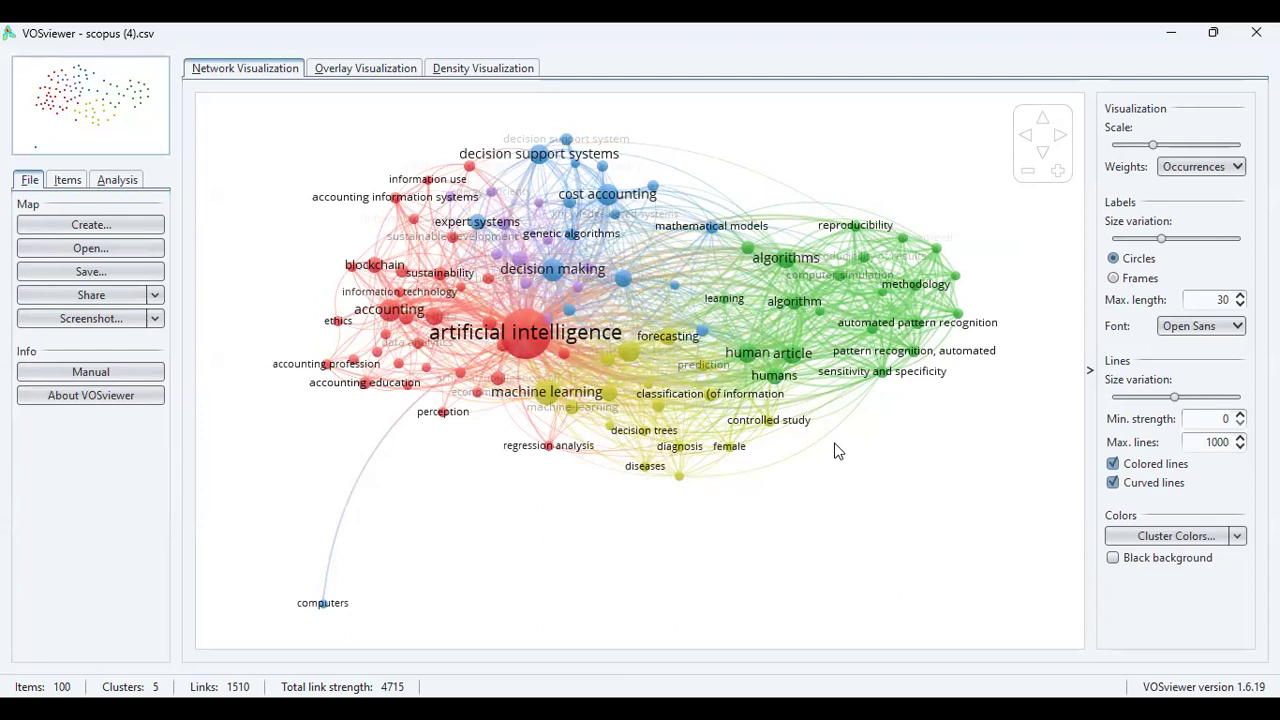
{"action": "mouse_move", "coordinate": [575, 235]}
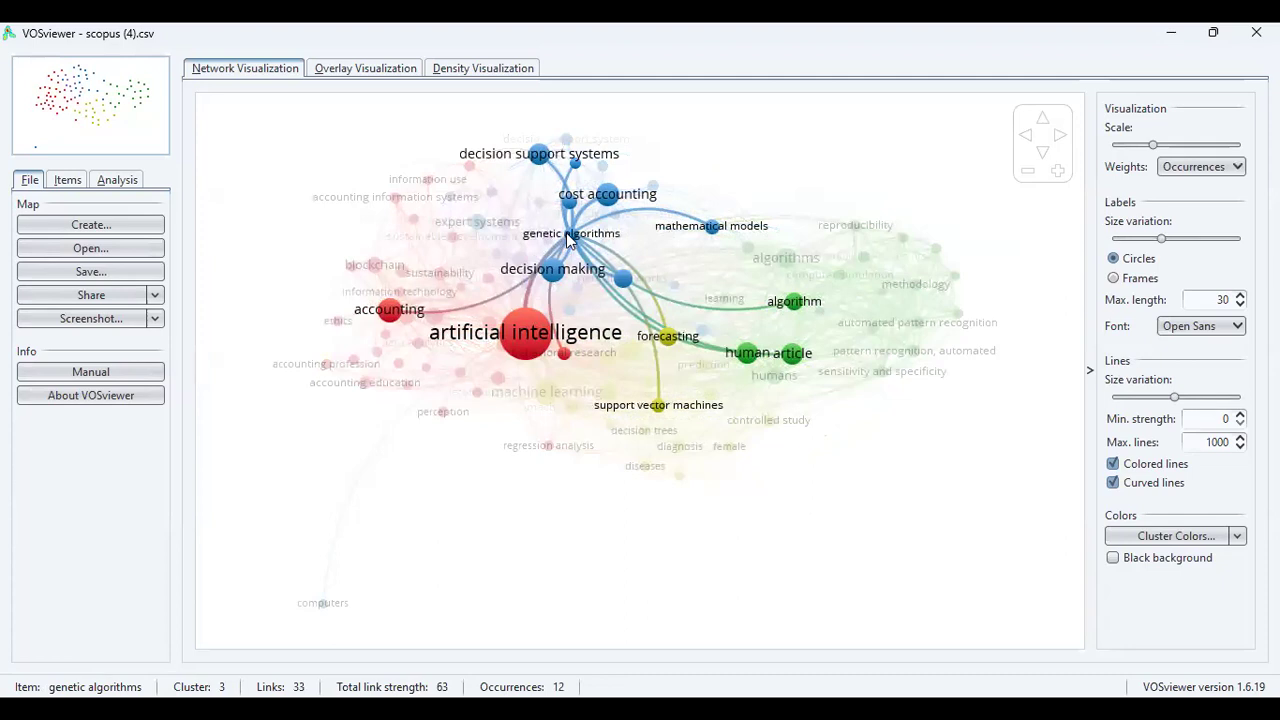
{"action": "mouse_move", "coordinate": [795, 313]}
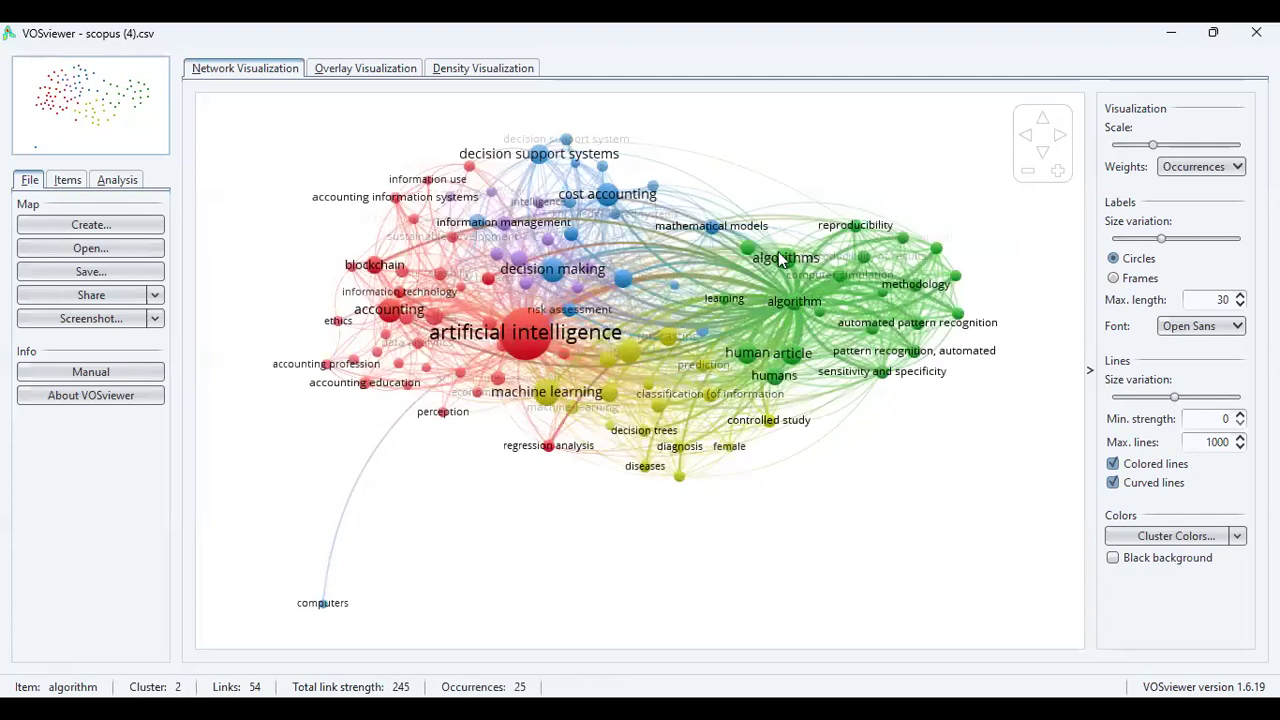
{"action": "mouse_move", "coordinate": [778, 248]}
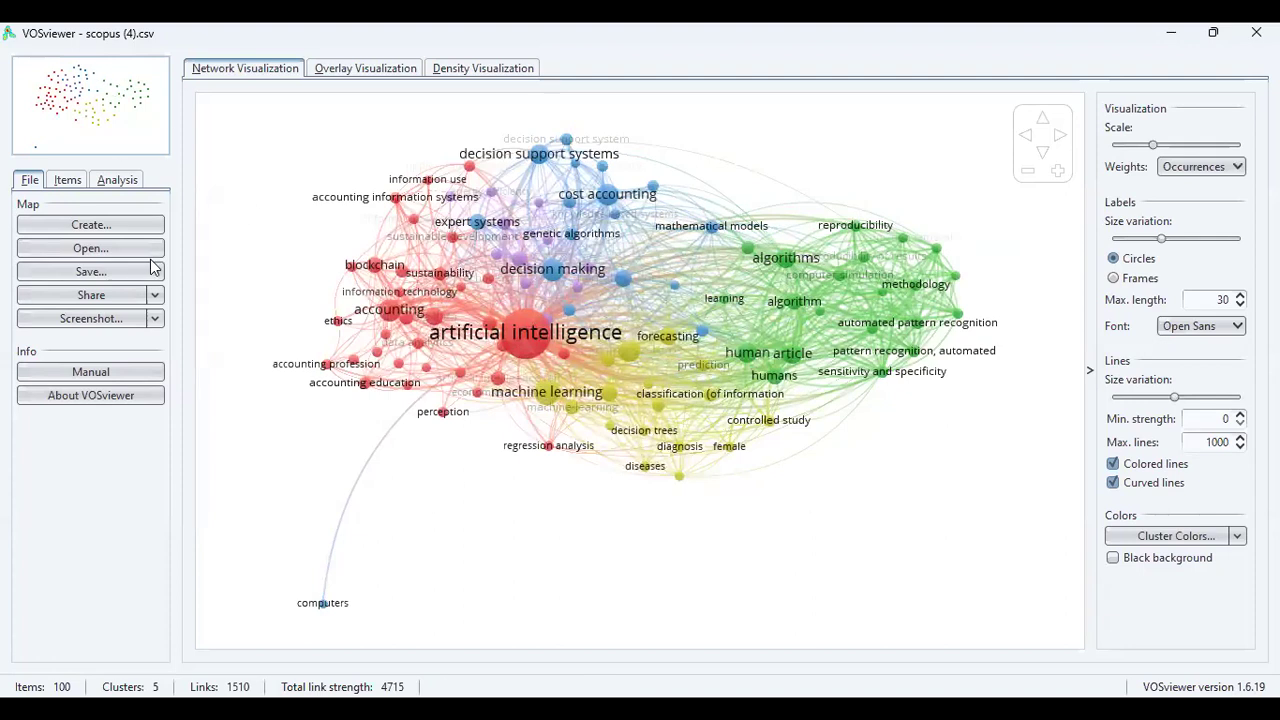
{"action": "left_click", "coordinate": [393, 68]}
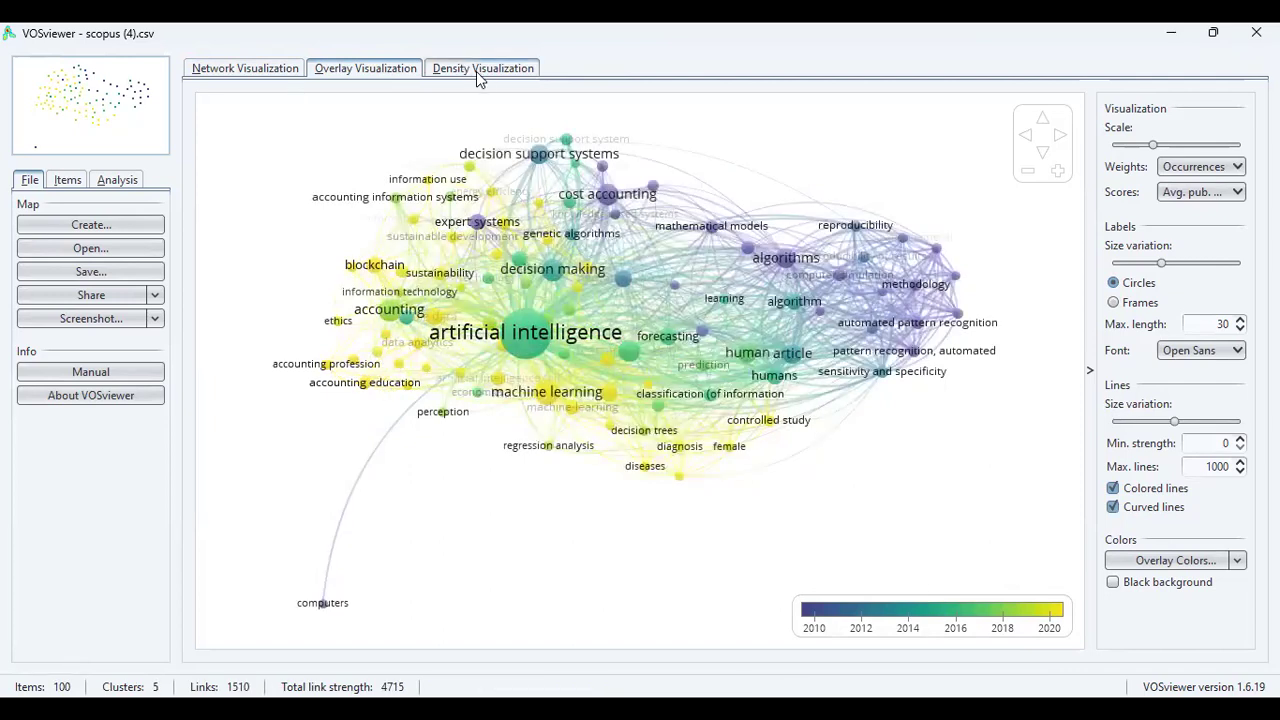
{"action": "left_click", "coordinate": [477, 72]}
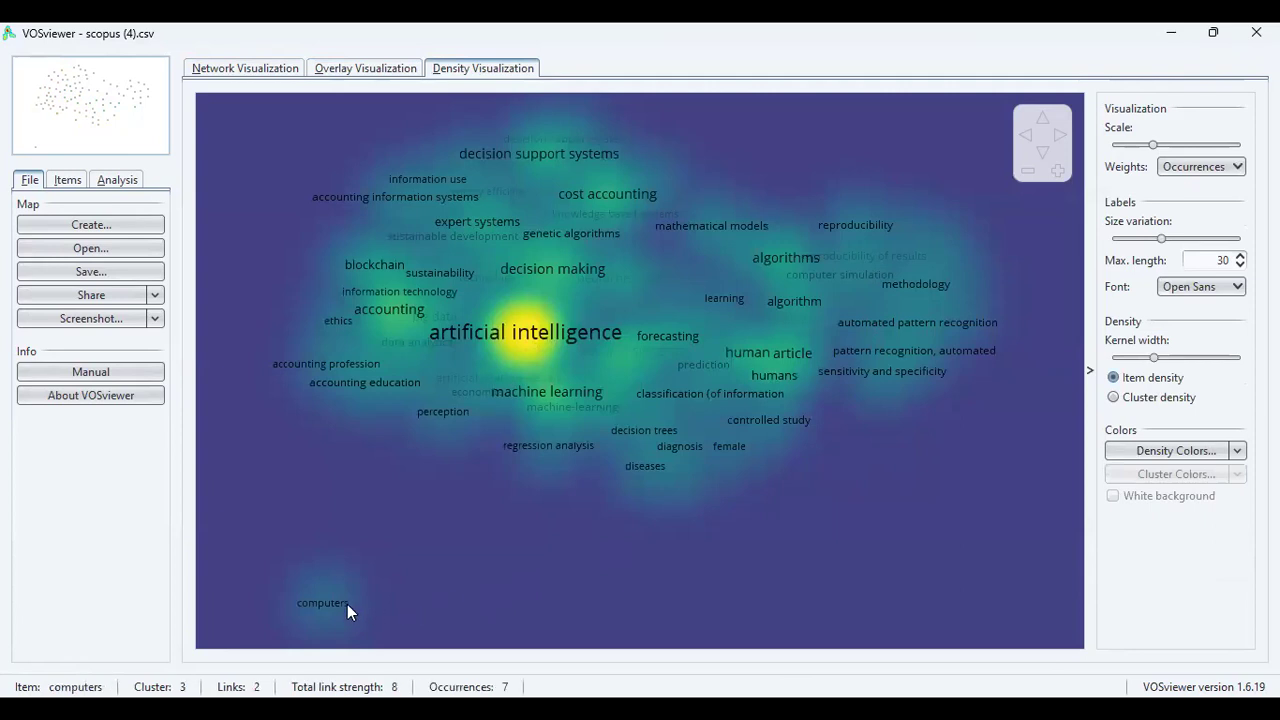
{"action": "left_click", "coordinate": [250, 72]}
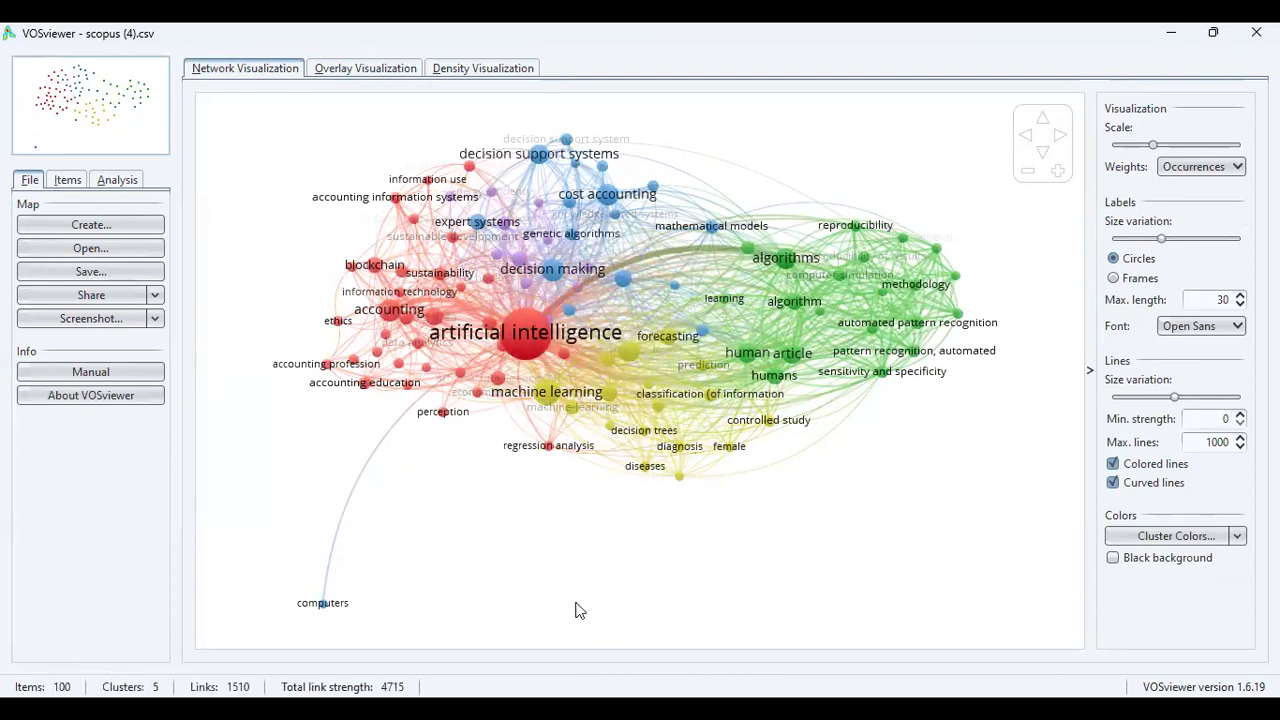
- Start another bibliographic map from the same Scopus file, keeping co-occurrence of all keywords with full counting
{"action": "left_click", "coordinate": [93, 222]}
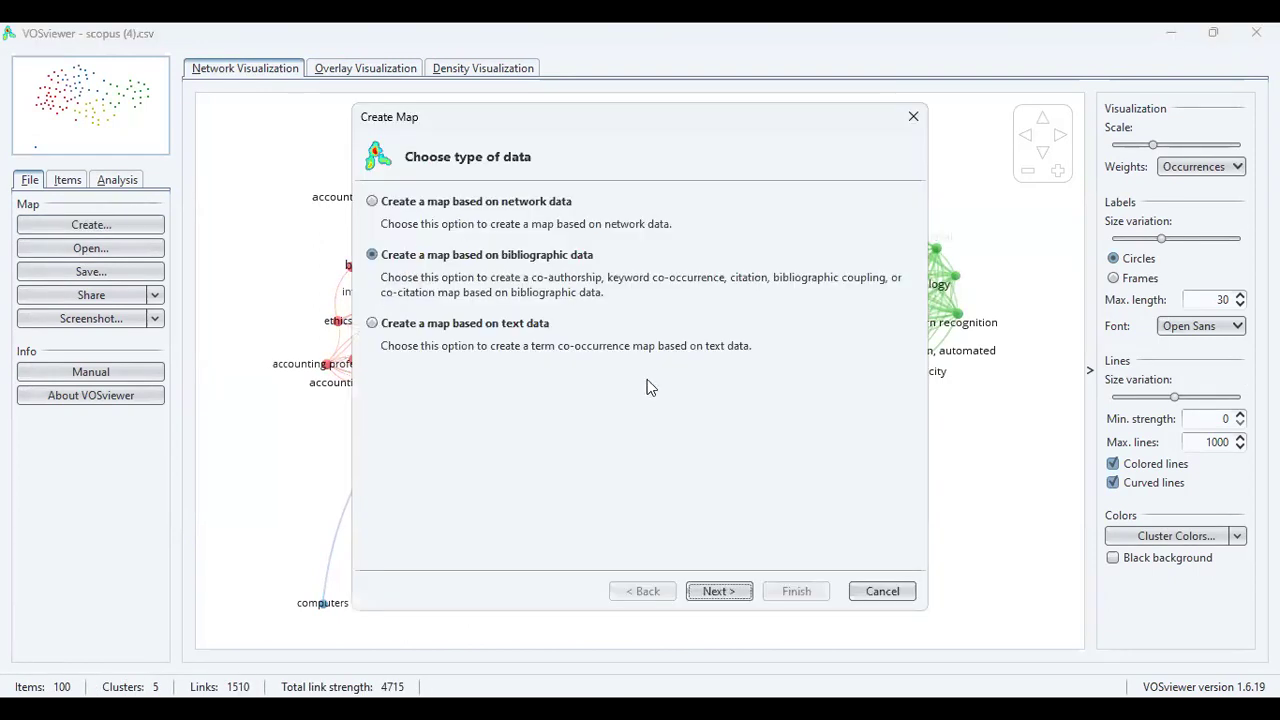
{"action": "left_click", "coordinate": [727, 593]}
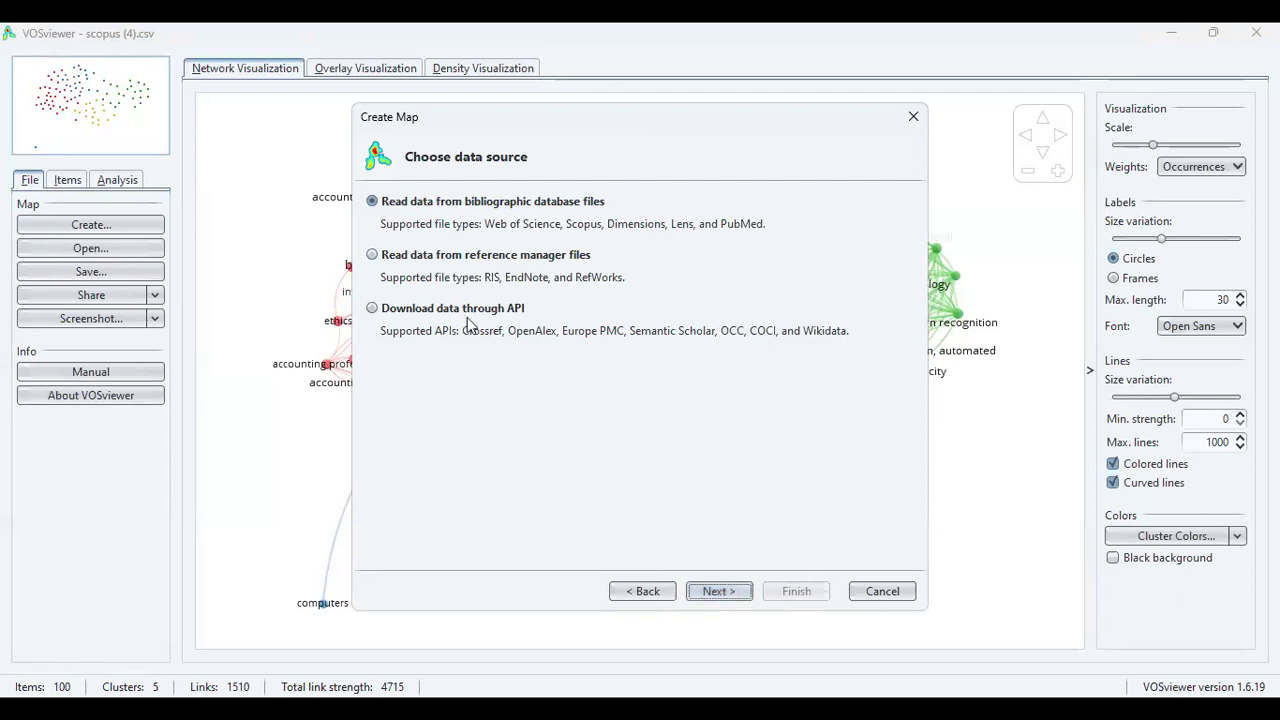
{"action": "left_click", "coordinate": [713, 591]}
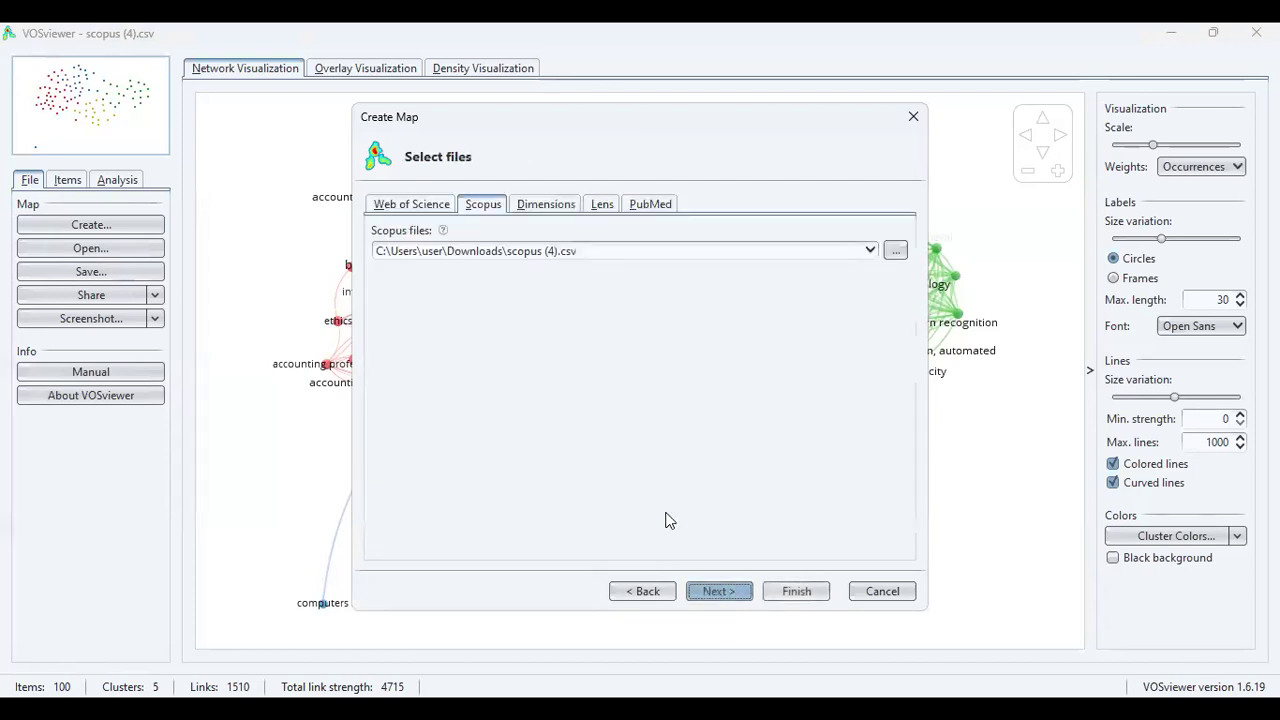
{"action": "left_click", "coordinate": [724, 597]}
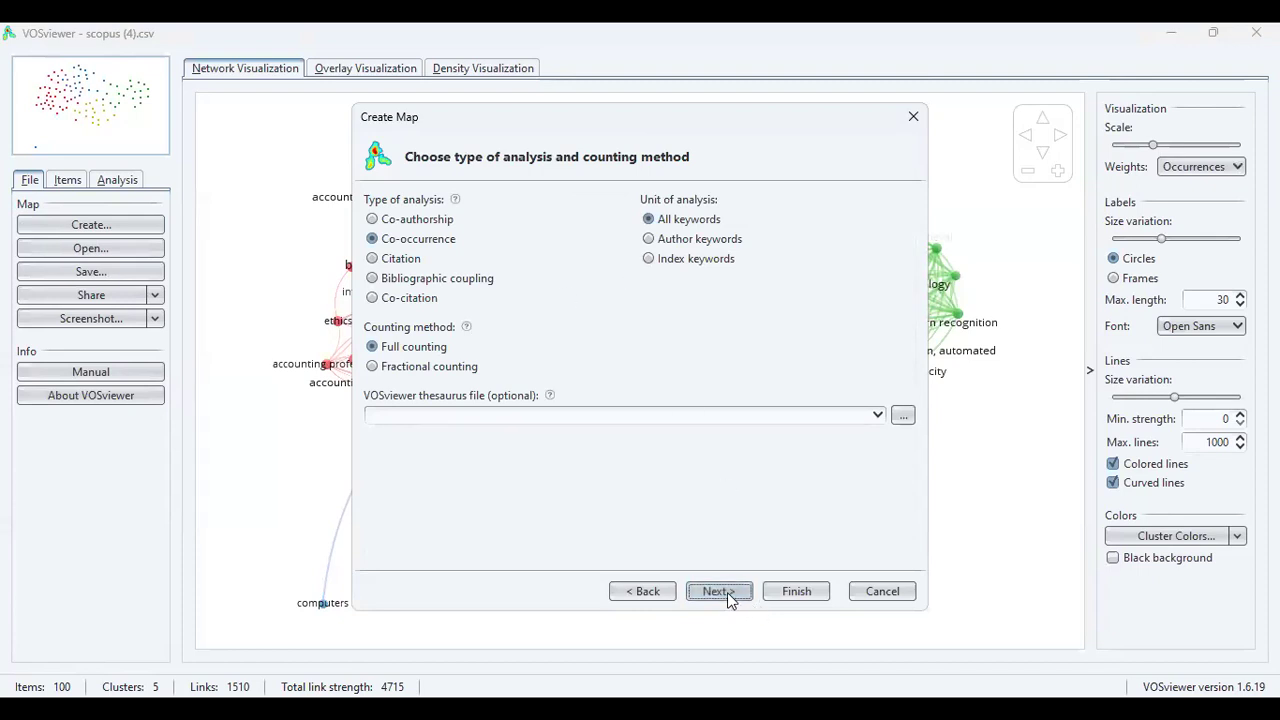
{"action": "left_click", "coordinate": [727, 592]}
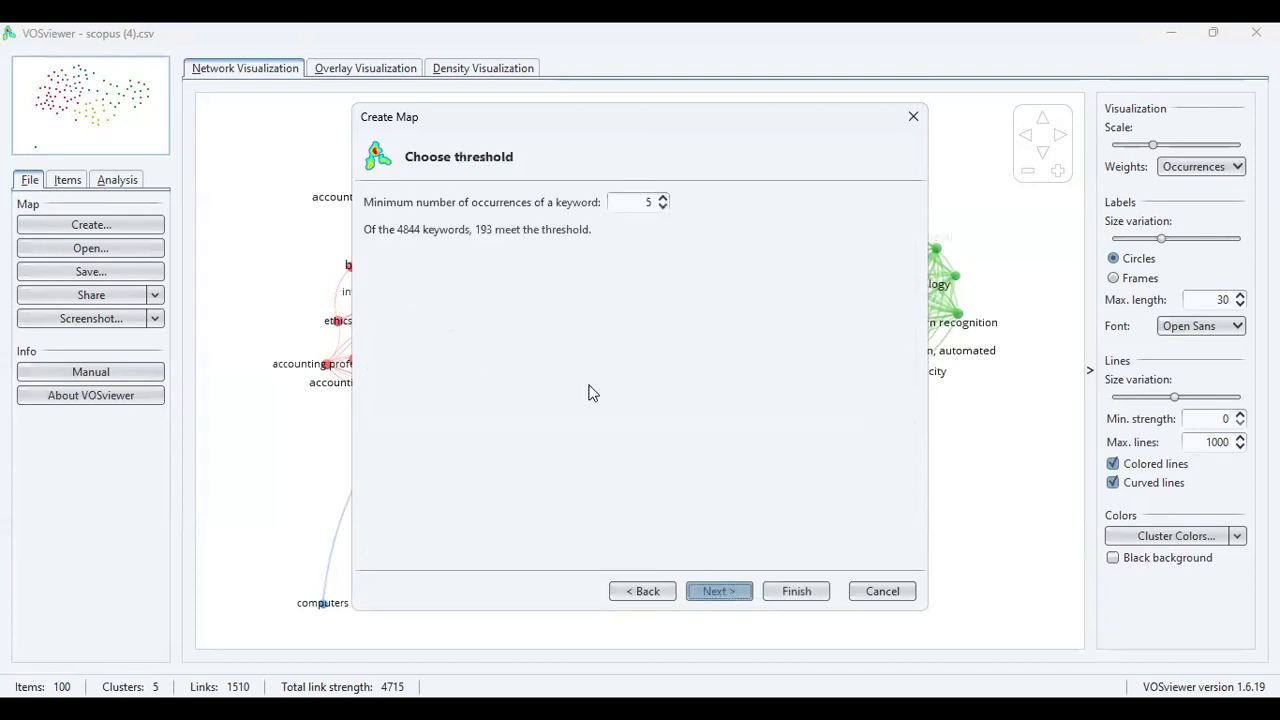
- Set the minimum number of occurrences of a keyword to 12 and finish creating the map
{"action": "left_click", "coordinate": [661, 198]}
{"action": "left_click", "coordinate": [661, 198]}
{"action": "left_click", "coordinate": [661, 198]}
{"action": "left_click", "coordinate": [662, 198]}
{"action": "left_click", "coordinate": [662, 198]}
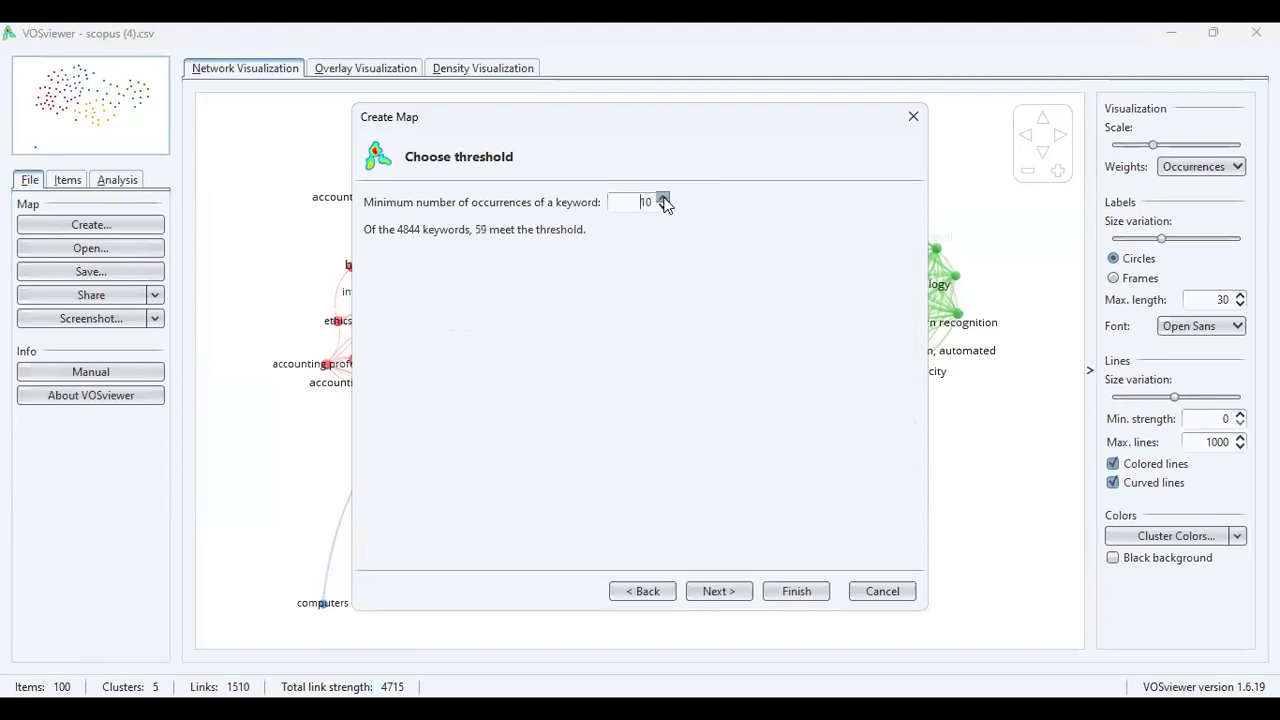
{"action": "left_click", "coordinate": [662, 198]}
{"action": "left_click", "coordinate": [662, 198]}
{"action": "left_click", "coordinate": [662, 198]}
{"action": "left_click", "coordinate": [662, 198]}
{"action": "double_click", "coordinate": [662, 207]}
{"action": "left_click", "coordinate": [662, 207]}
{"action": "left_click", "coordinate": [796, 596]}
{"action": "left_click", "coordinate": [797, 594]}
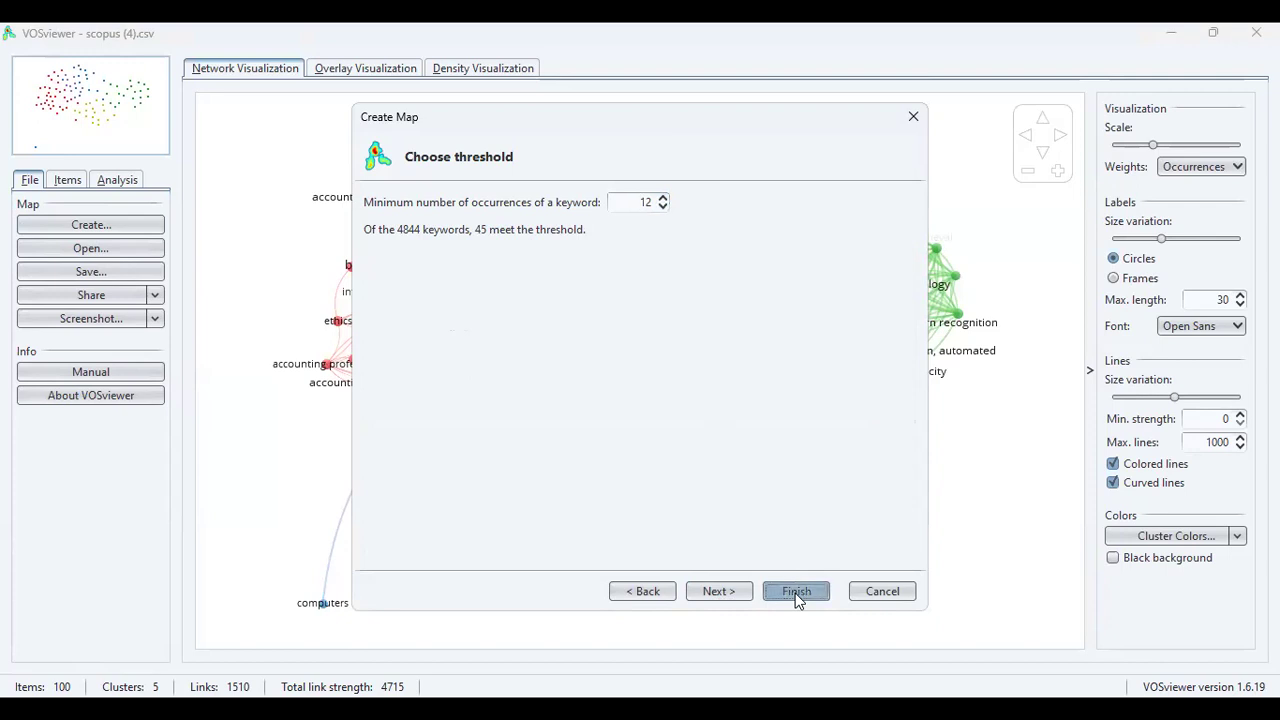